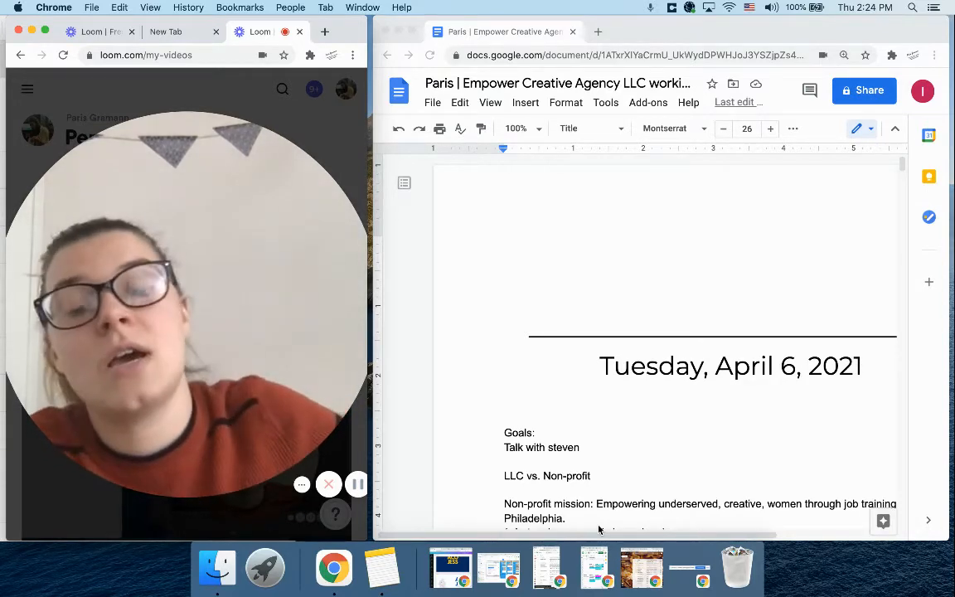
# Examine the owner and company parts of the working notes document's title
pyautogui.click(633, 192)
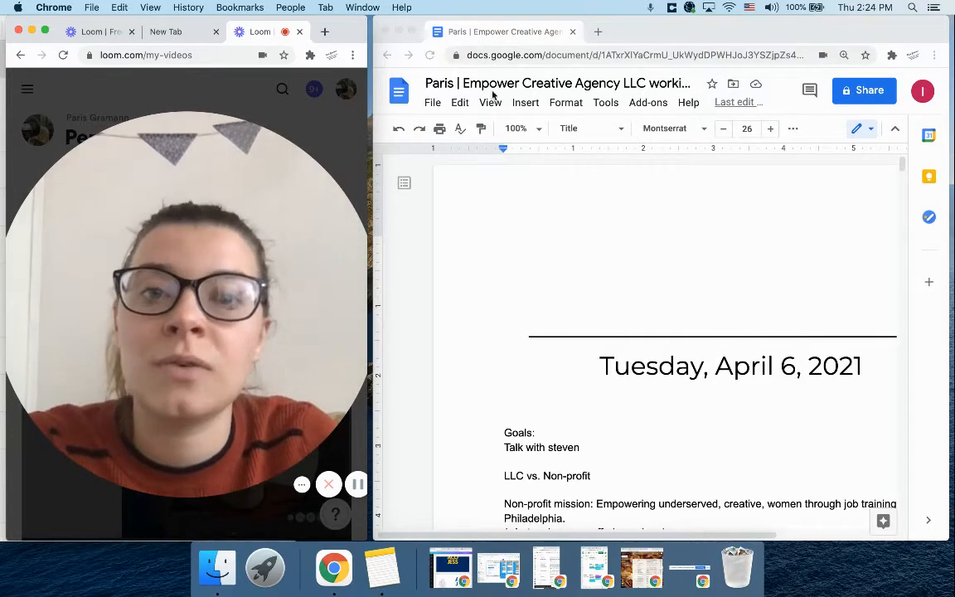
pyautogui.click(458, 83)
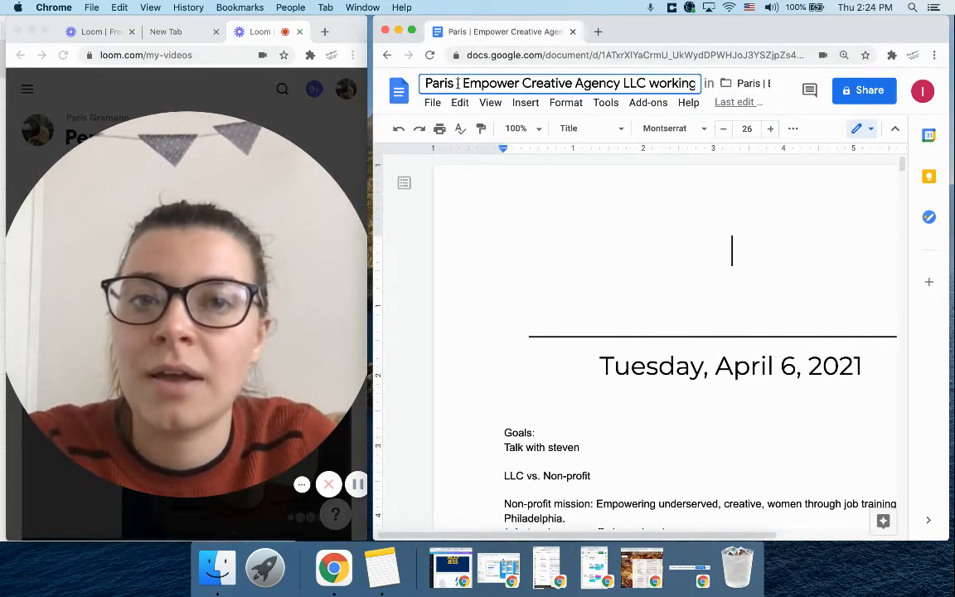
pyautogui.moveTo(454, 83); pyautogui.dragTo(424, 83)
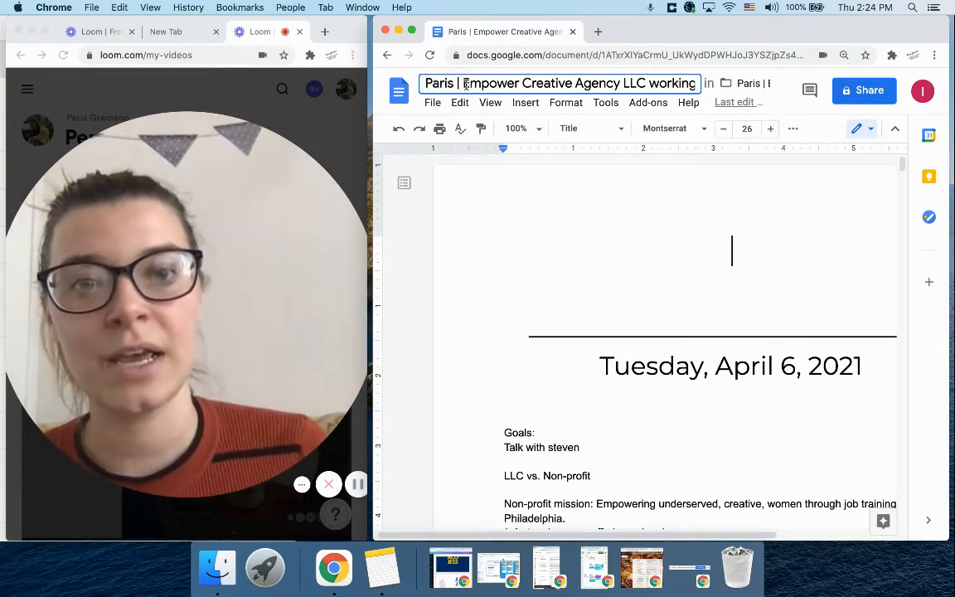
pyautogui.moveTo(462, 86); pyautogui.dragTo(513, 86)
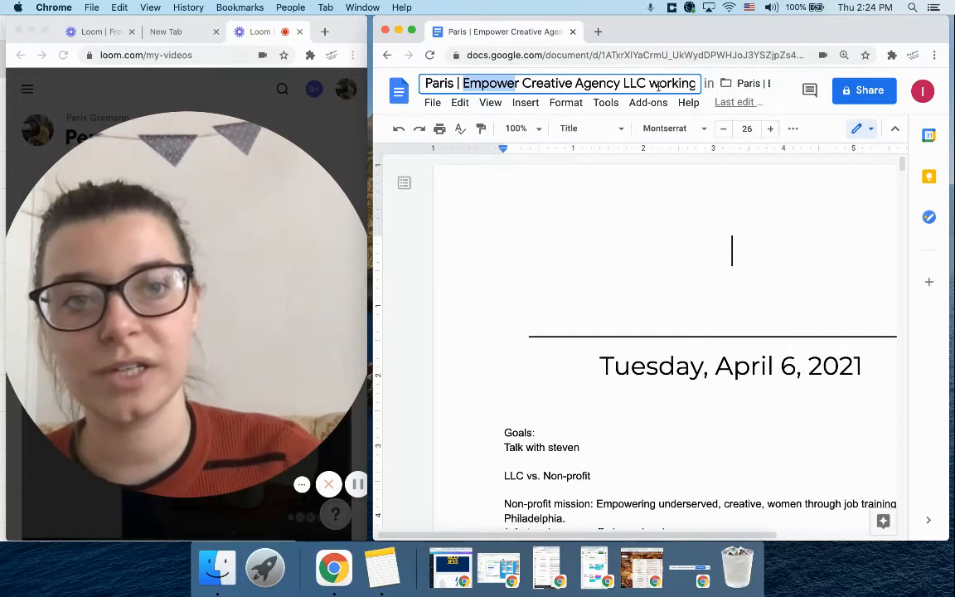
pyautogui.hotkey('shift', 'Home')
pyautogui.press('BackSpace')
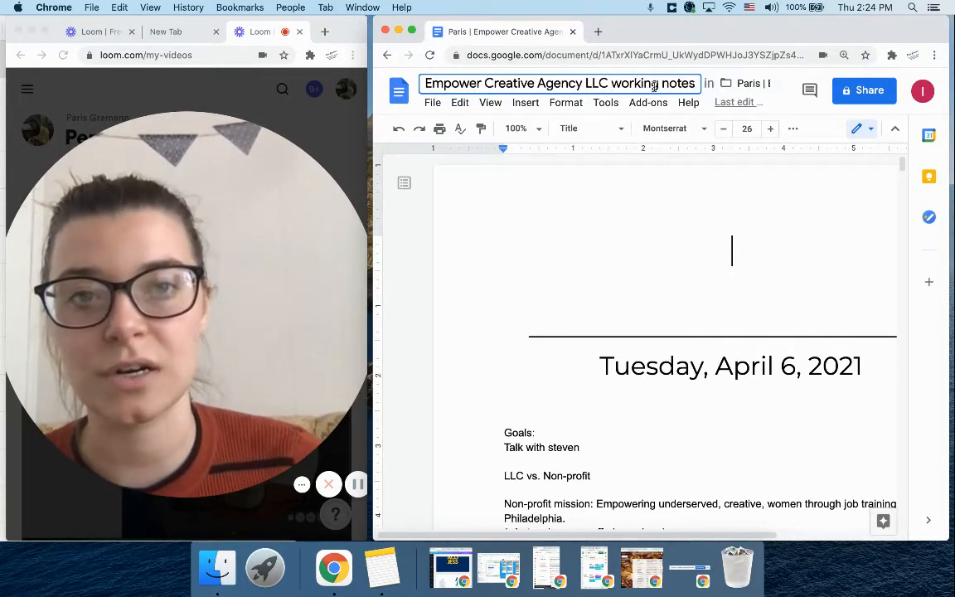
# Look up "working notes" in a new browser tab, and close that tab again
pyautogui.click(596, 33)
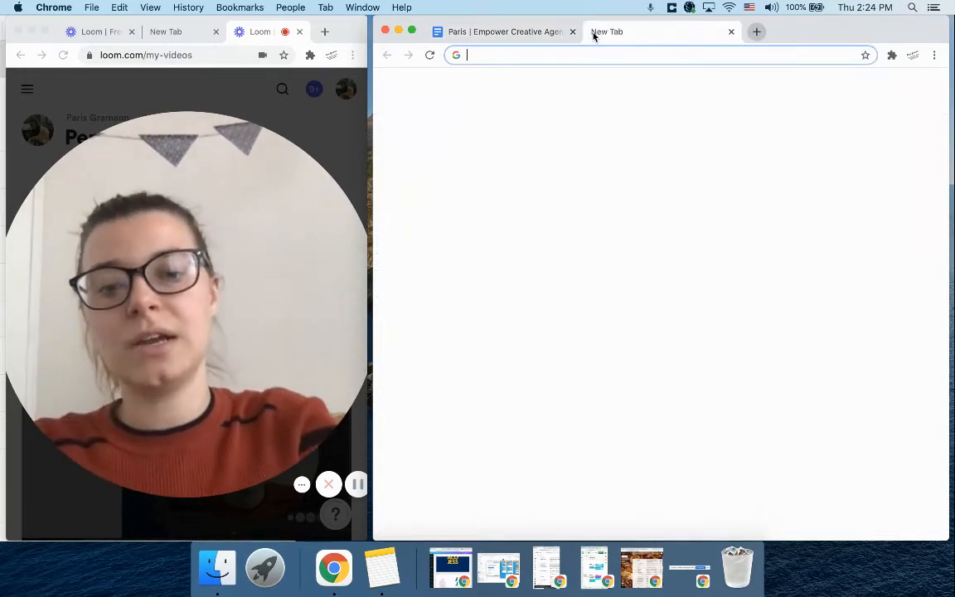
pyautogui.write('working notes')
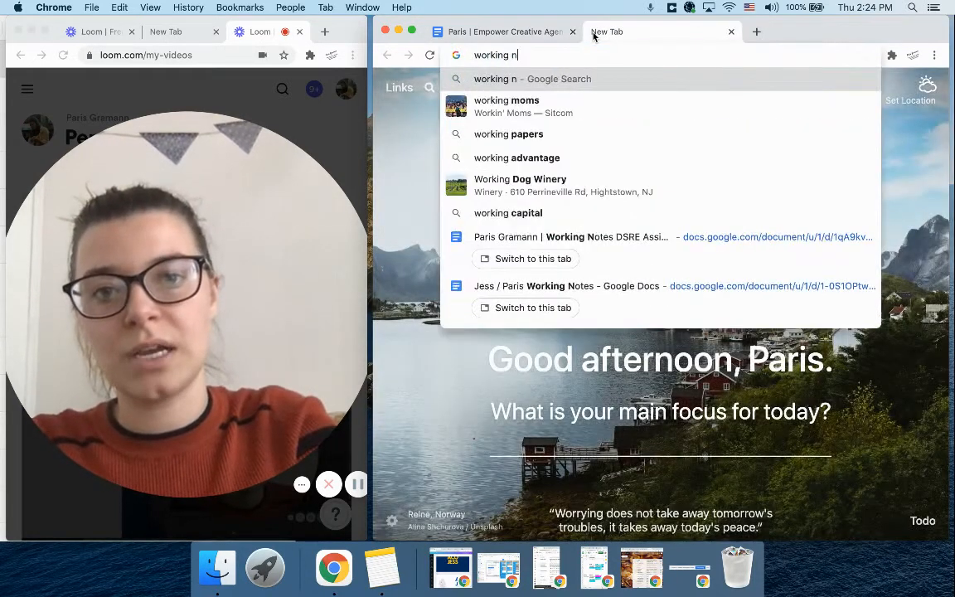
pyautogui.click(728, 36)
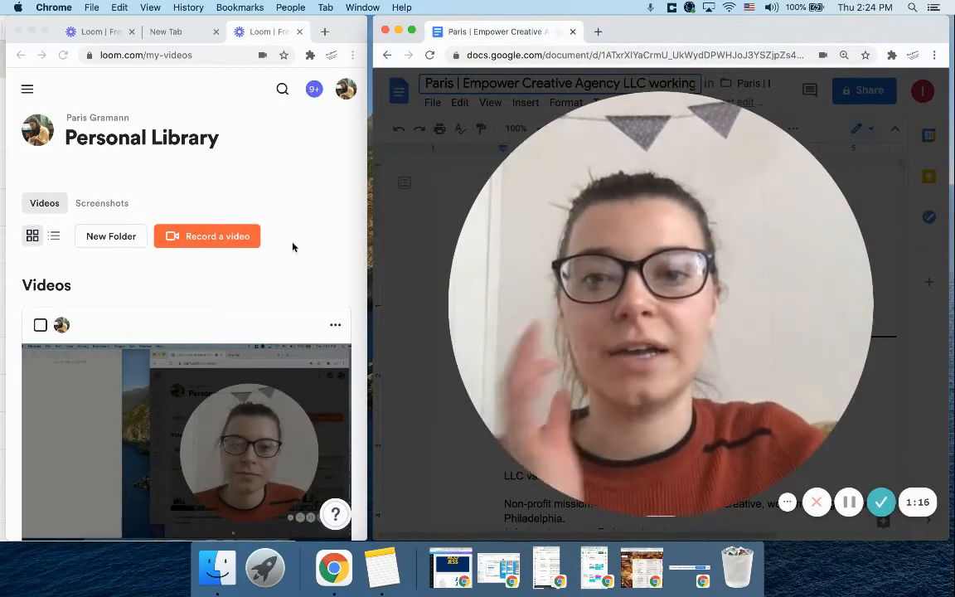
# Widen the document's browser window across nearly the full screen and shrink the webcam bubble
pyautogui.click(320, 179)
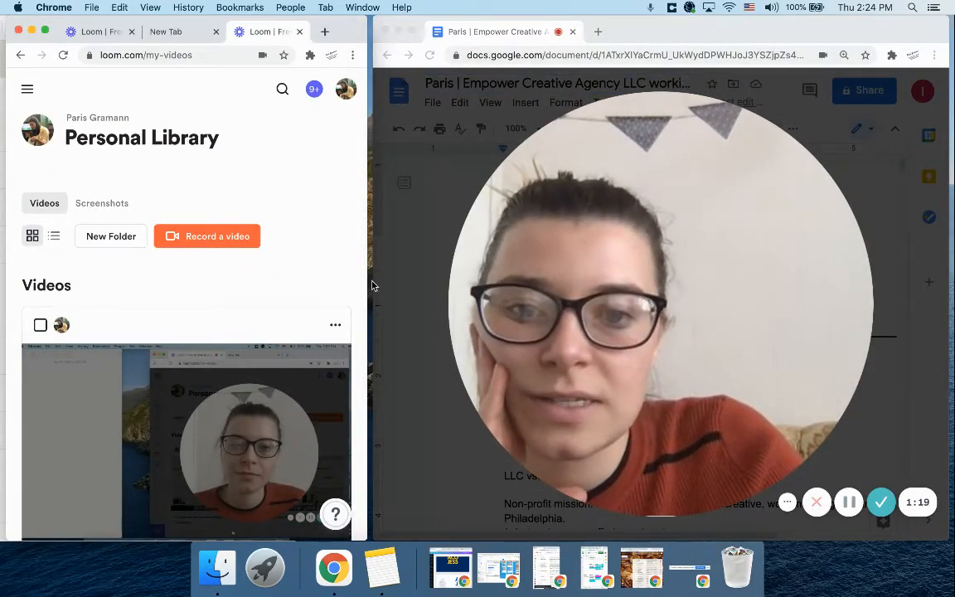
pyautogui.moveTo(373, 283); pyautogui.dragTo(7, 267)
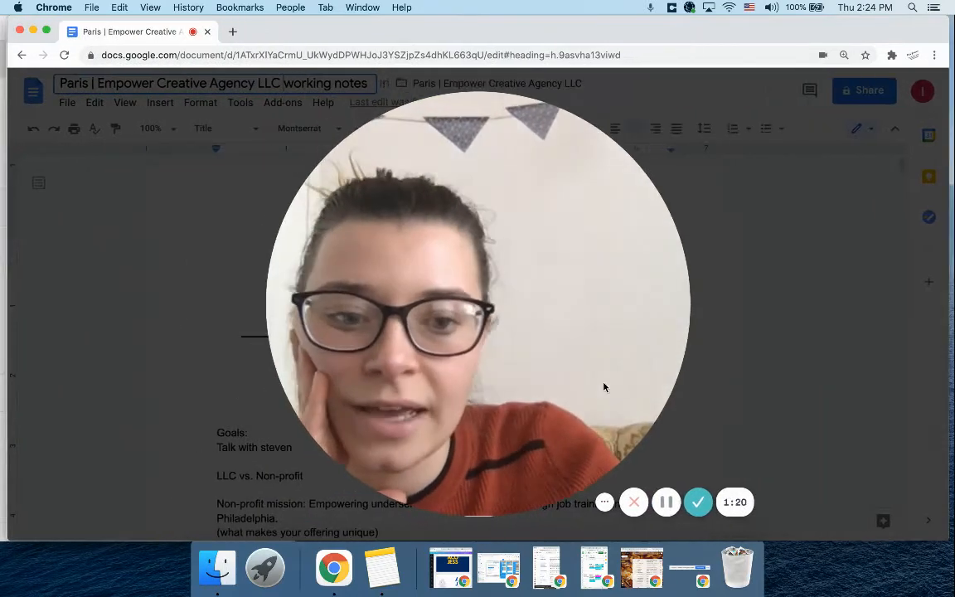
pyautogui.click(464, 497)
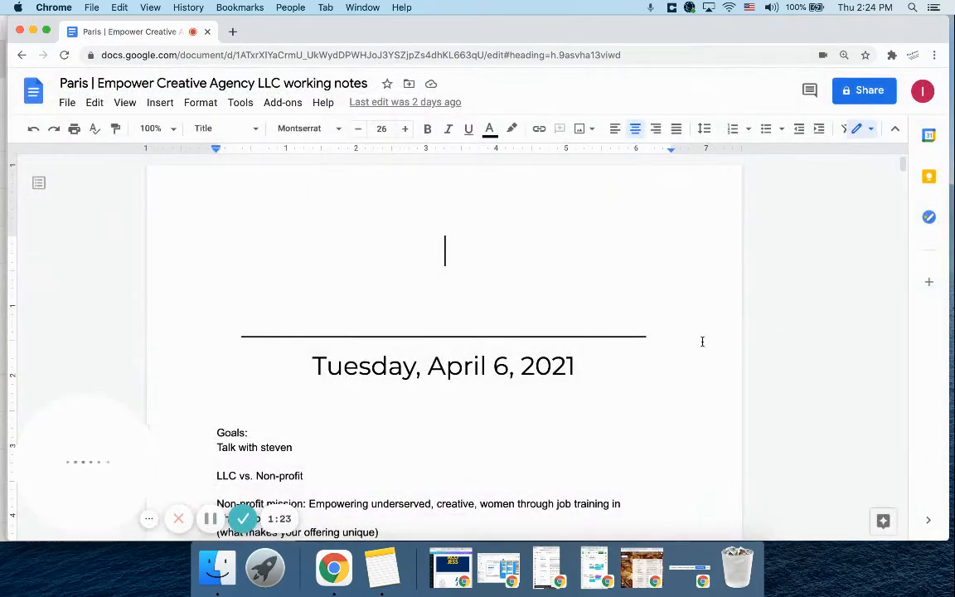
# Copy the rule and date heading of the Tuesday, April 6, 2021 entry to the top of the notes, with a blank line below
pyautogui.scroll(-1, 702, 341)
pyautogui.scroll(-3, 702, 341)
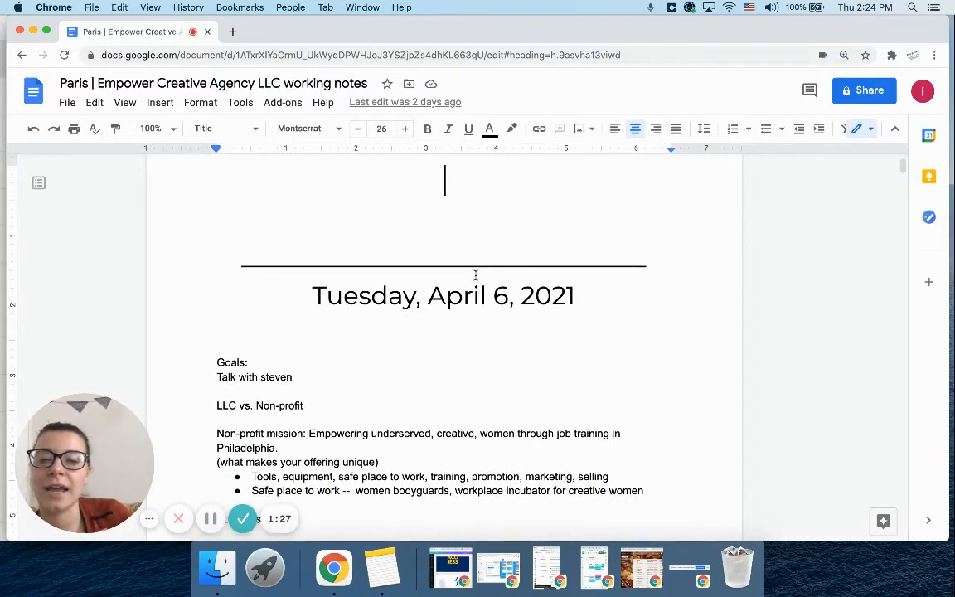
pyautogui.scroll(-20, 475, 275)
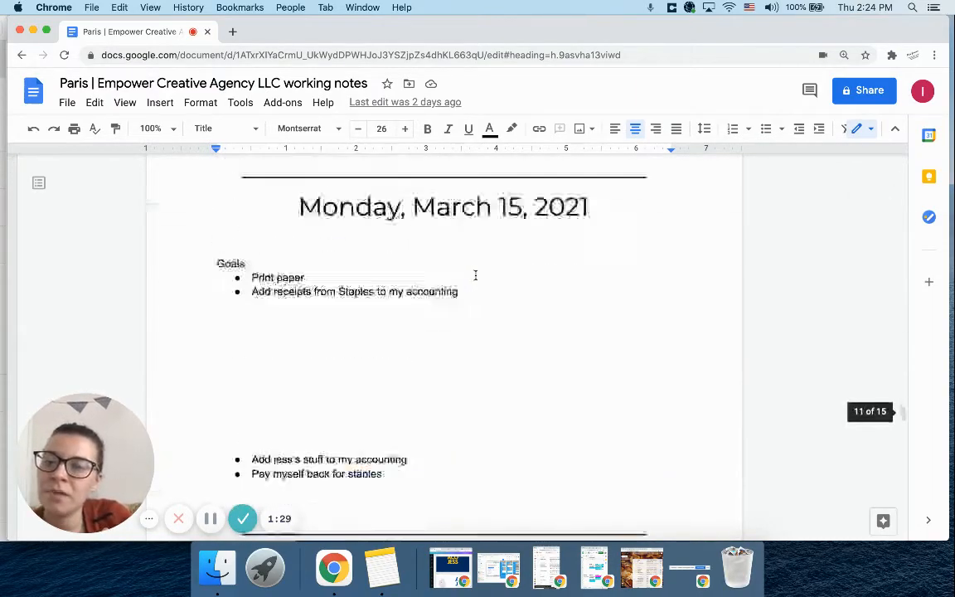
pyautogui.scroll(20, 474, 274)
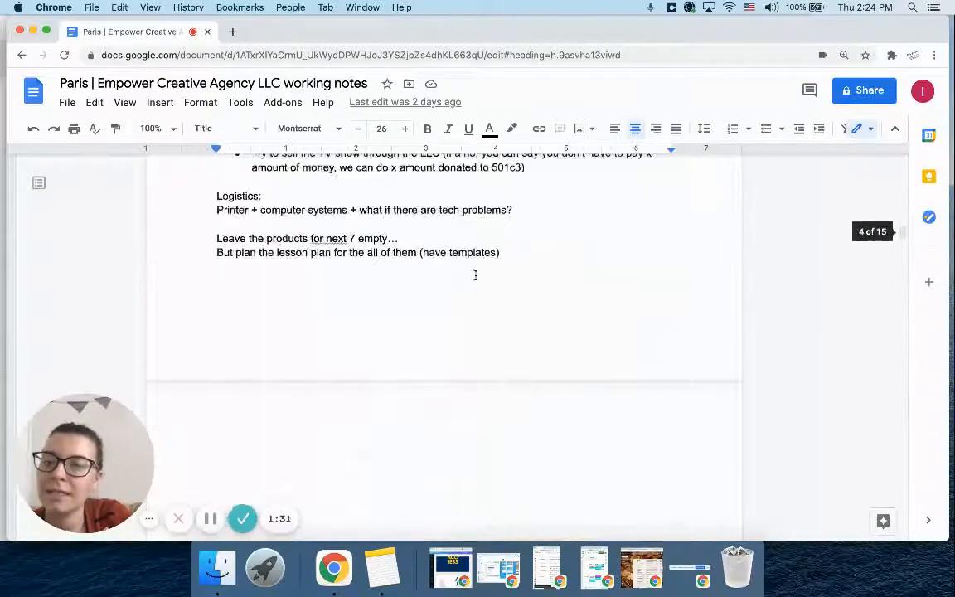
pyautogui.scroll(20, 475, 274)
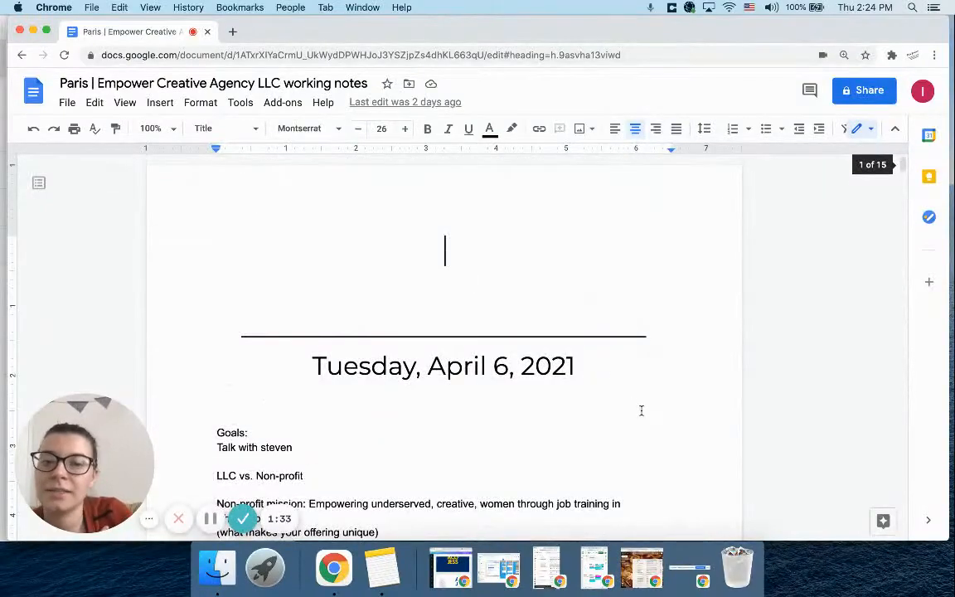
pyautogui.moveTo(590, 370); pyautogui.dragTo(164, 341)
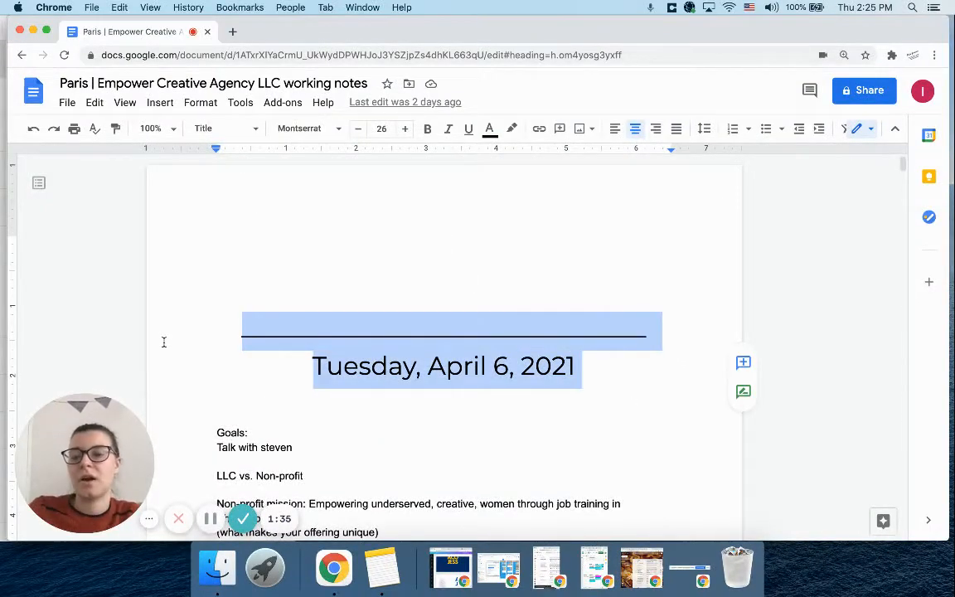
pyautogui.press('super+c')
pyautogui.click(191, 249)
pyautogui.press('super+v')
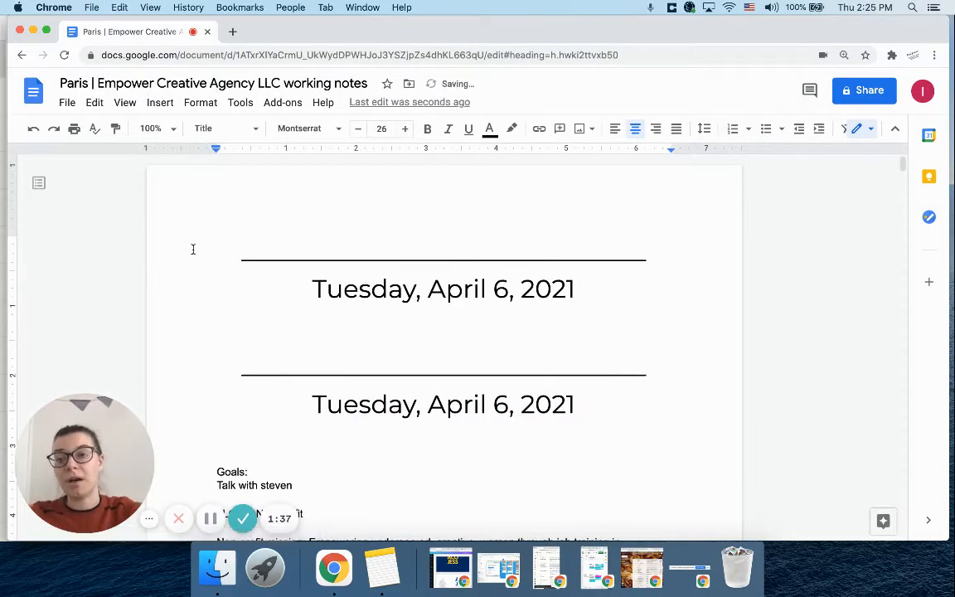
pyautogui.press('Return')
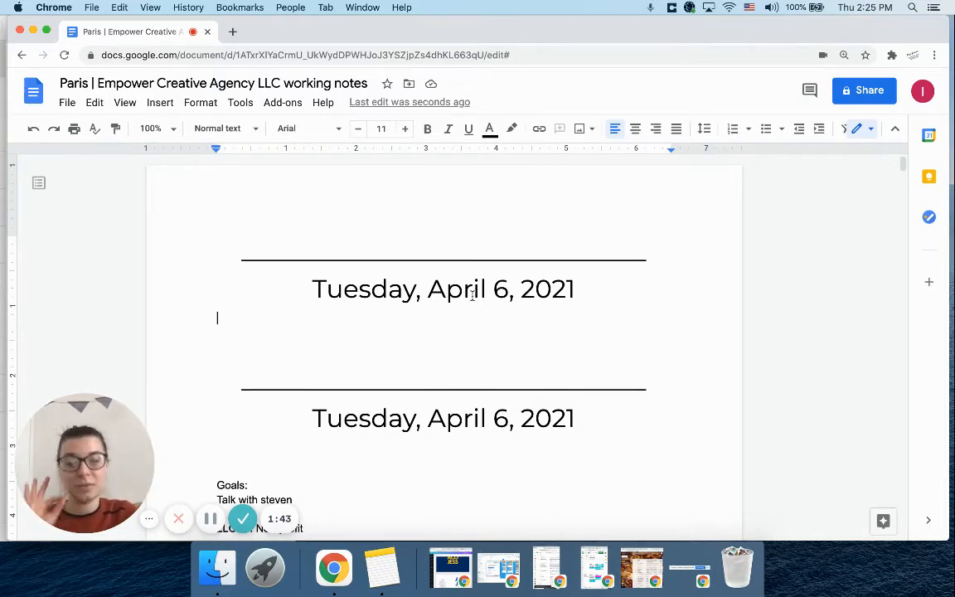
# Change the copied heading's date to Thursday, April 8, 2021
pyautogui.moveTo(417, 299); pyautogui.dragTo(313, 290)
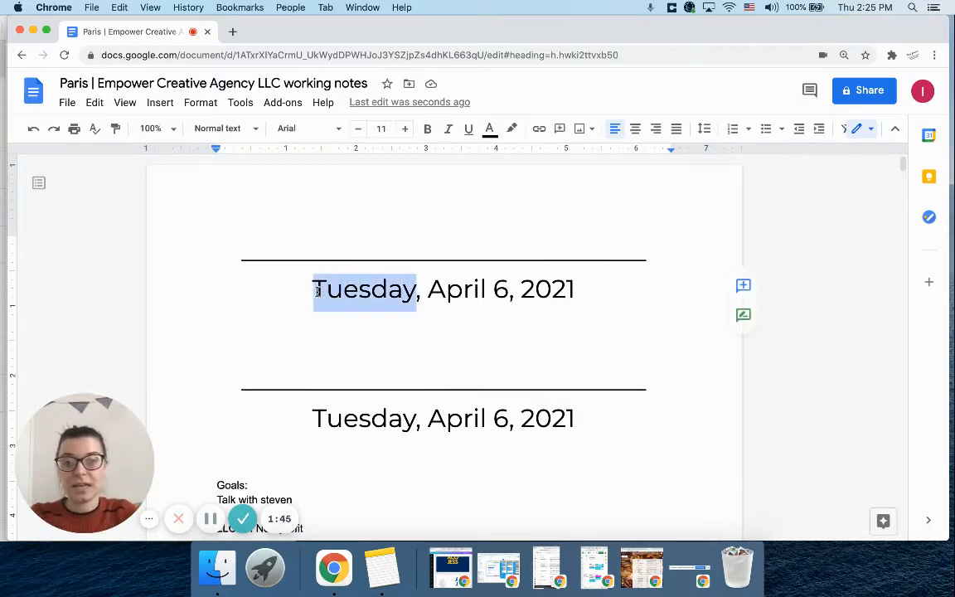
pyautogui.write('Thursday')
pyautogui.click(514, 288)
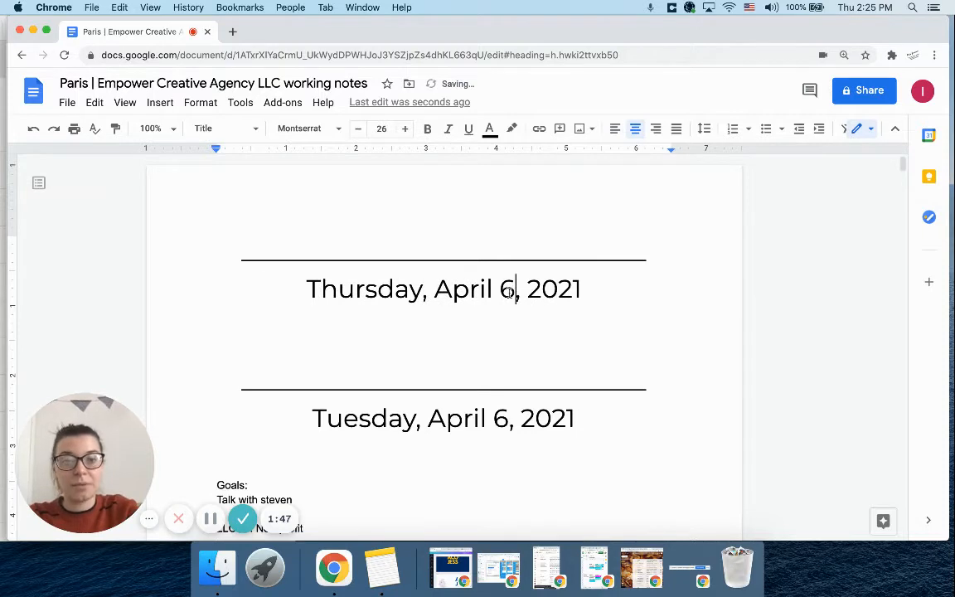
pyautogui.click(880, 5)
pyautogui.click(506, 364)
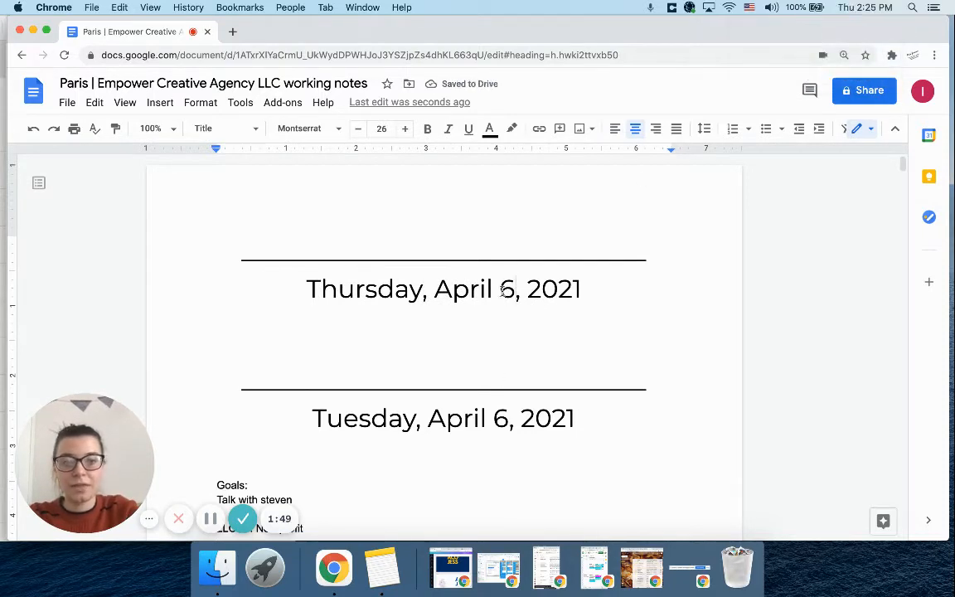
pyautogui.press('BackSpace')
pyautogui.write('8')
# Add a "Goals:" line under the Thursday, April 8 heading and start a bulleted list below it
pyautogui.click(609, 286)
pyautogui.press('Return')
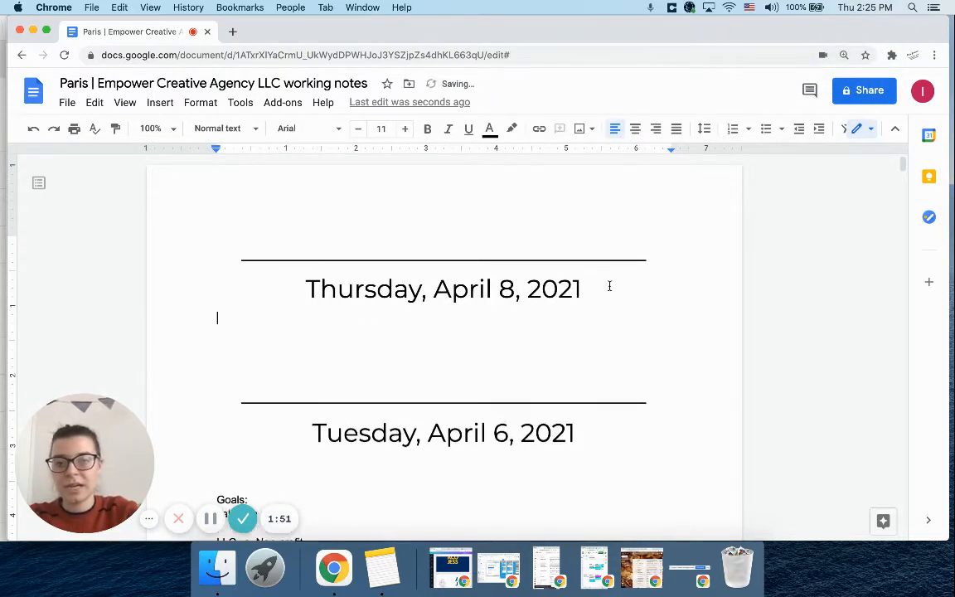
pyautogui.write('Goals:')
pyautogui.press('Return')
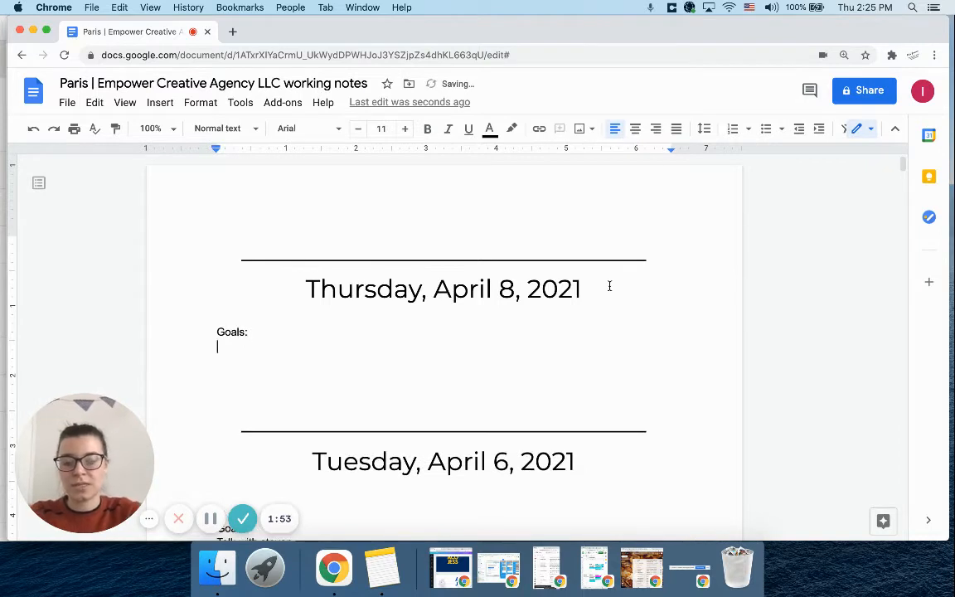
pyautogui.write('/')
pyautogui.press('BackSpace')
pyautogui.write('* ')
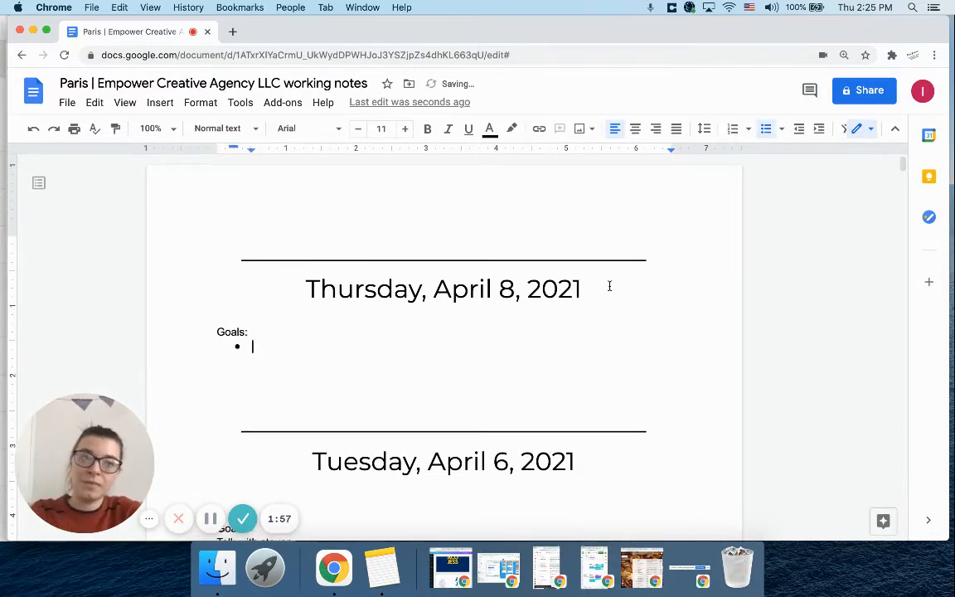
pyautogui.write('create ')
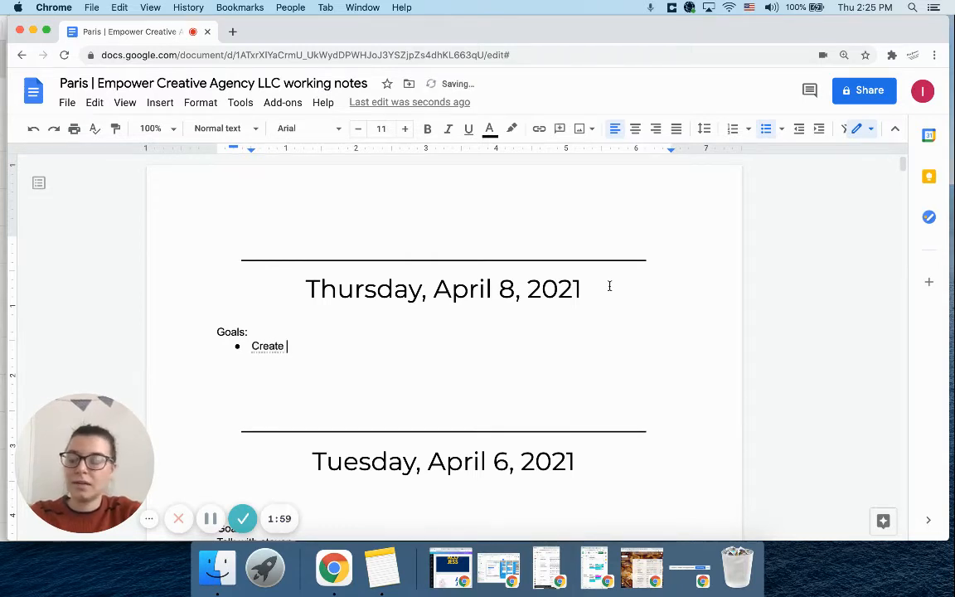
pyautogui.write('some ')
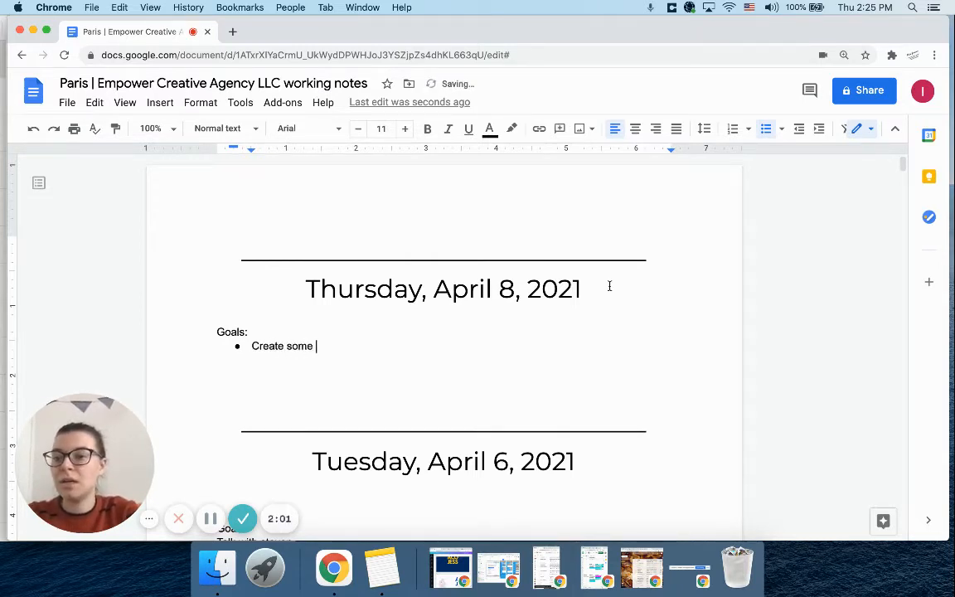
pyautogui.write('youtube cont')
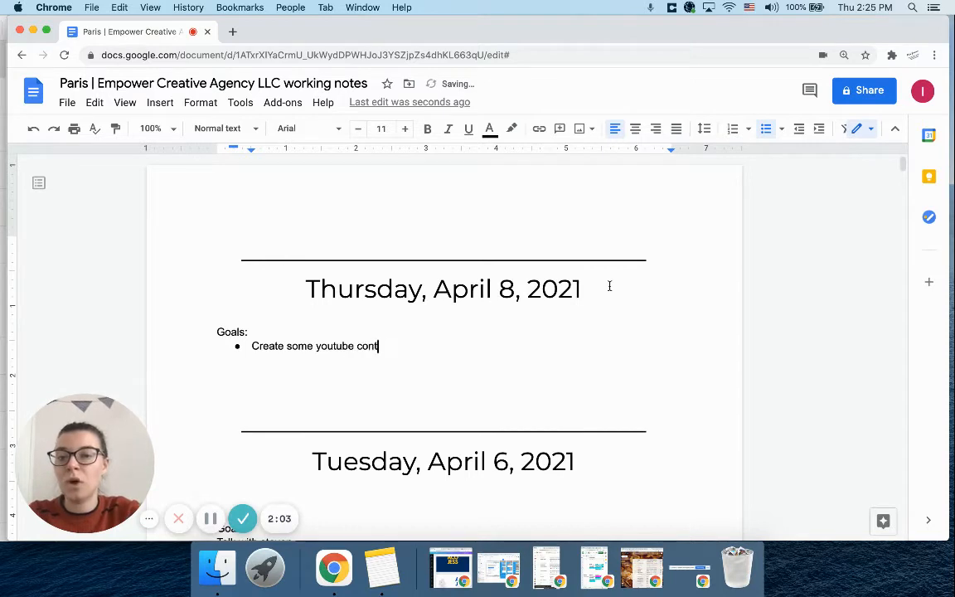
pyautogui.write('ent (')
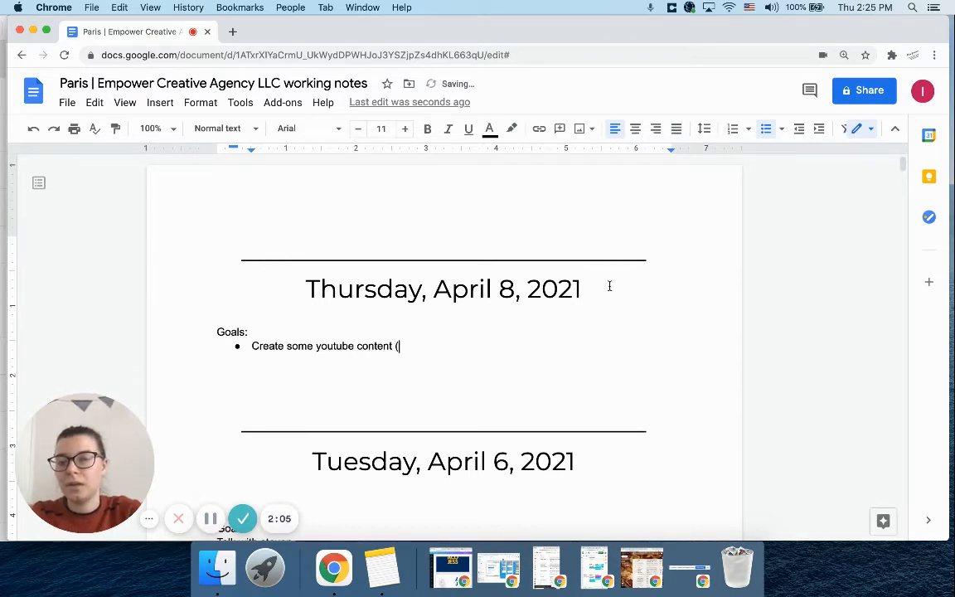
pyautogui.write('[oss')
# Write the first goal bullet as "Create some youtube content (possible blog posts + )"
pyautogui.press('BackSpace')
pyautogui.press('BackSpace')
pyautogui.press('BackSpace')
pyautogui.write('ossi')
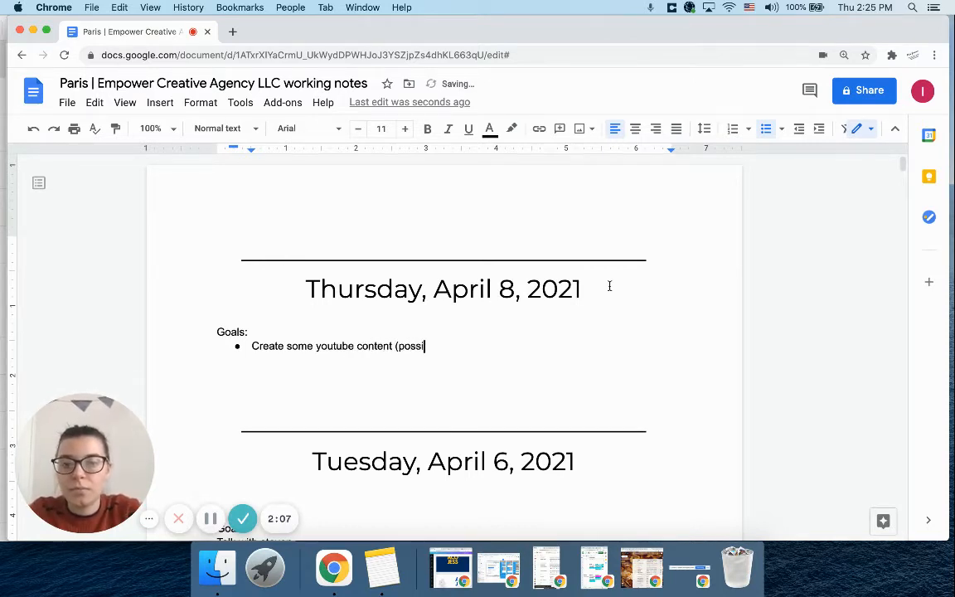
pyautogui.write('ble blog posts)')
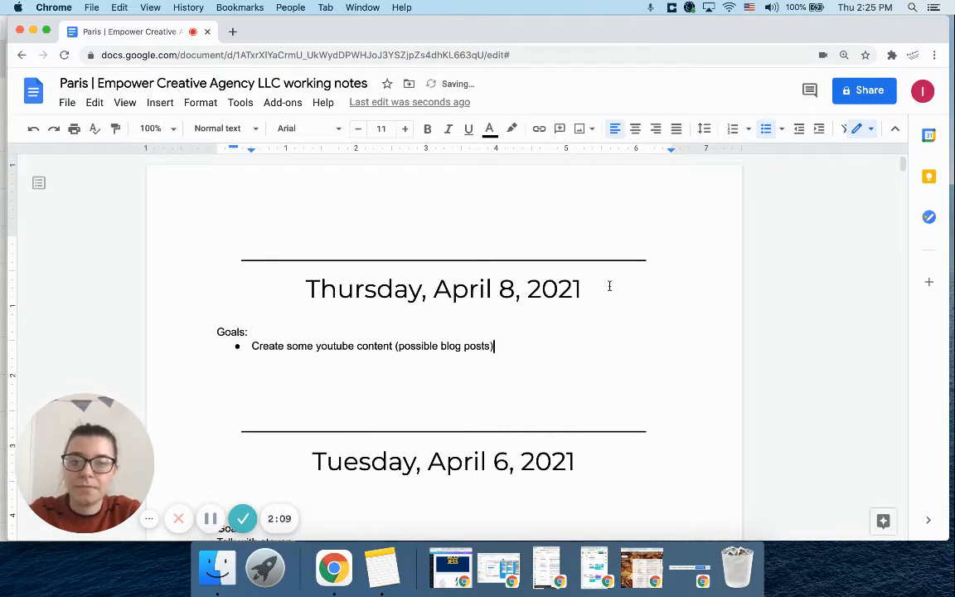
pyautogui.press('BackSpace')
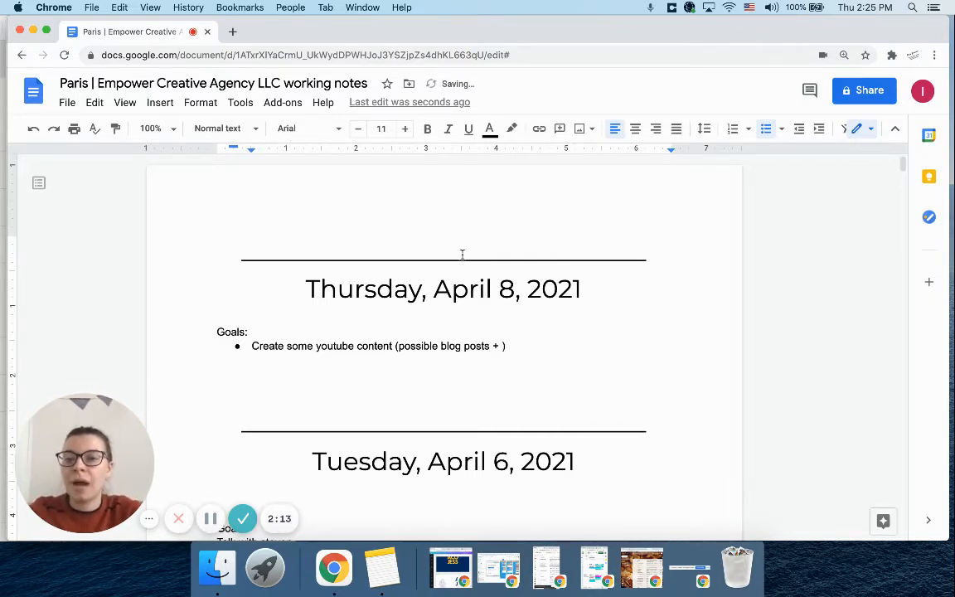
# Insert a work-time line above "Goals:" in the Thursday, April 8 entry reading "2:00pm- 3:00pm (1),"
pyautogui.click(209, 330)
pyautogui.press('Return')
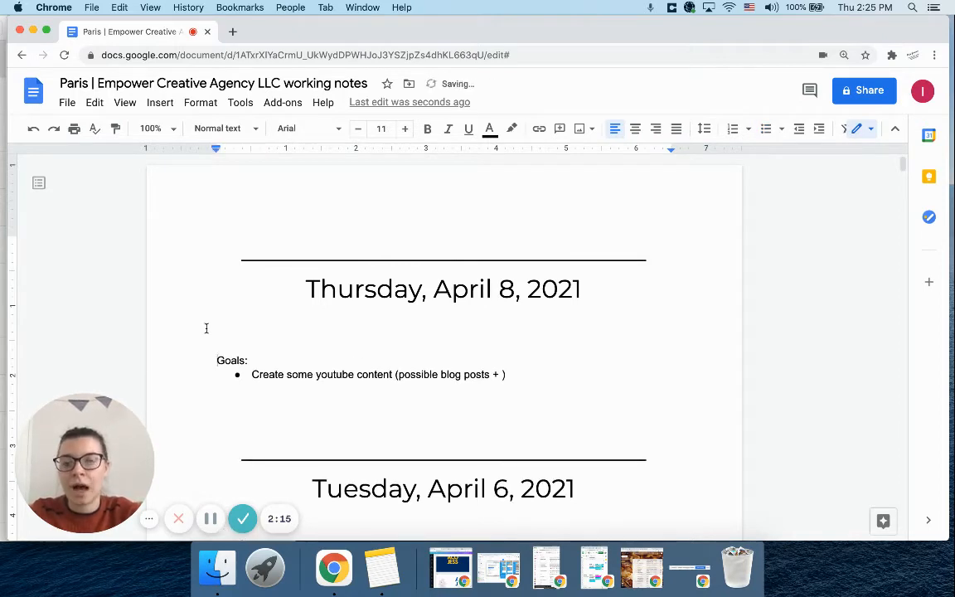
pyautogui.click(206, 328)
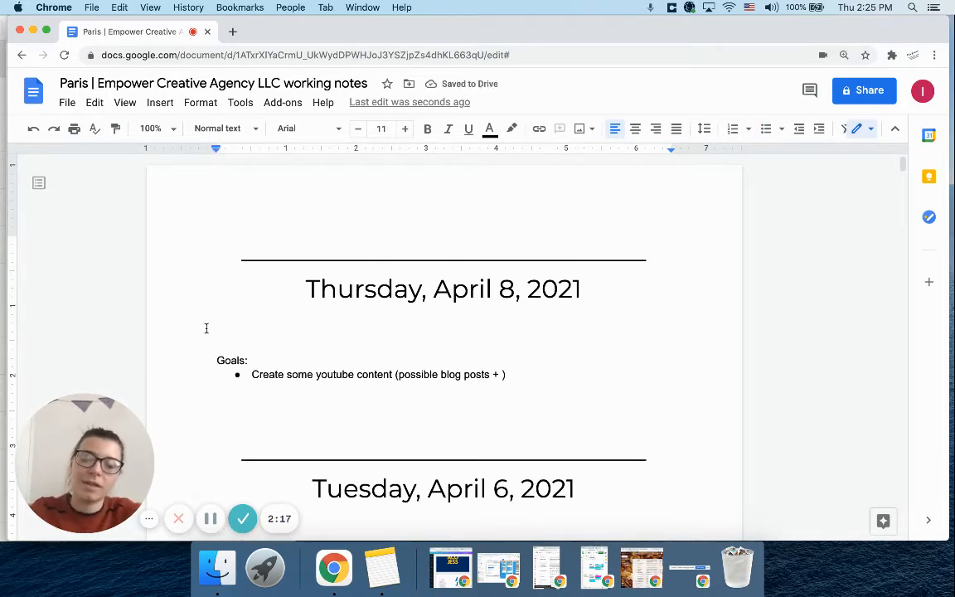
pyautogui.write('2:00pm')
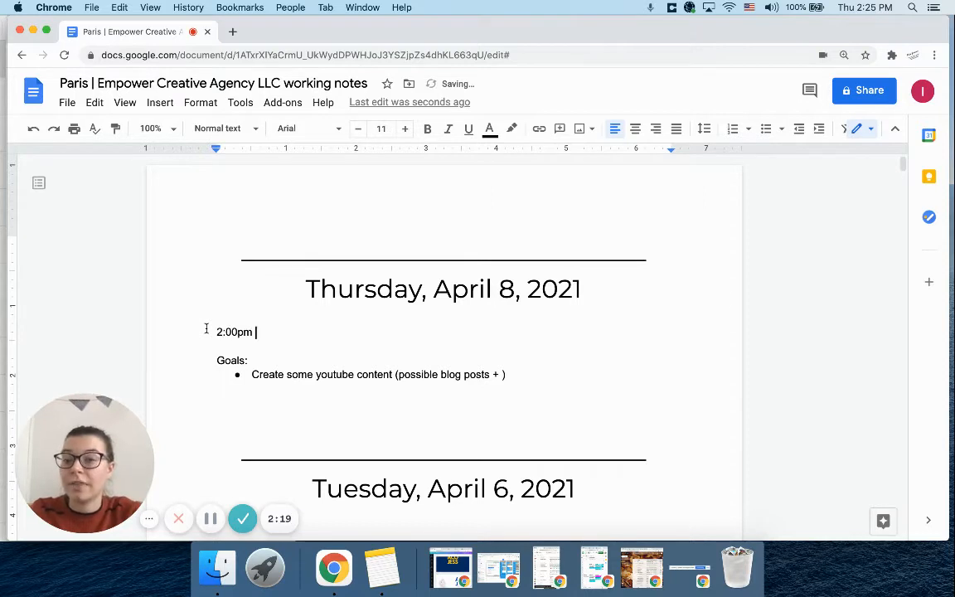
pyautogui.press('BackSpace')
pyautogui.write('- ')
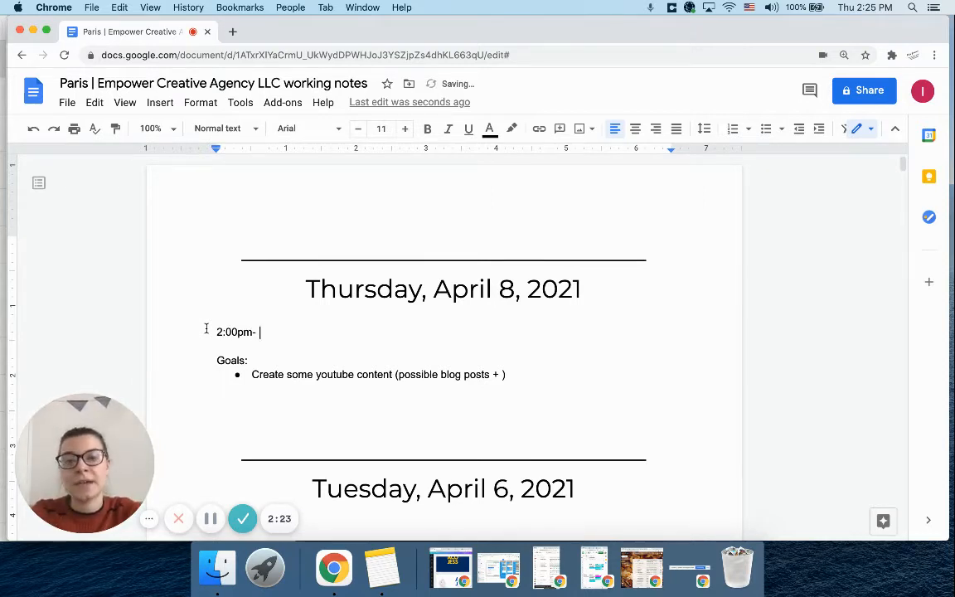
pyautogui.write('3:00')
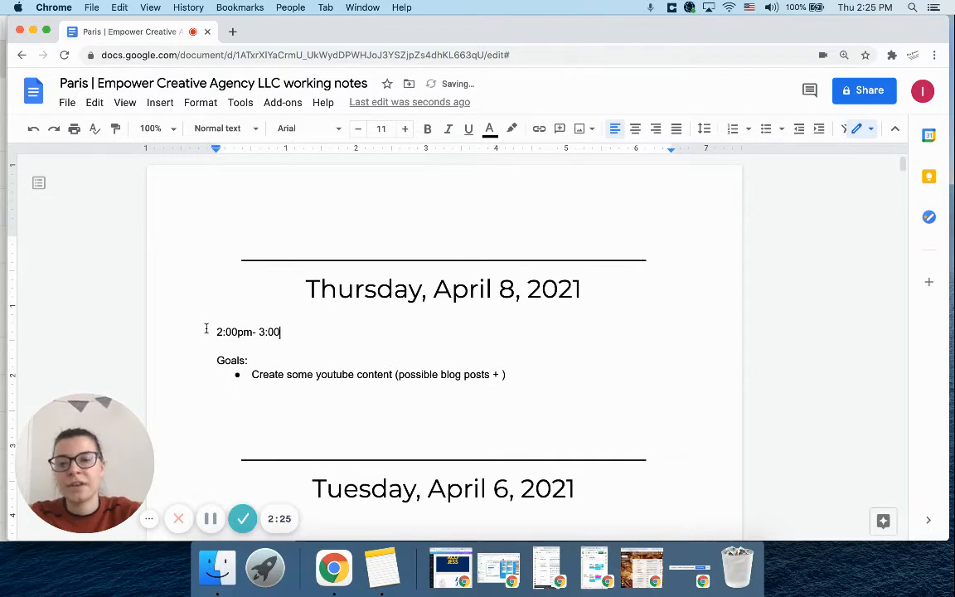
pyautogui.write('pm (1) ')
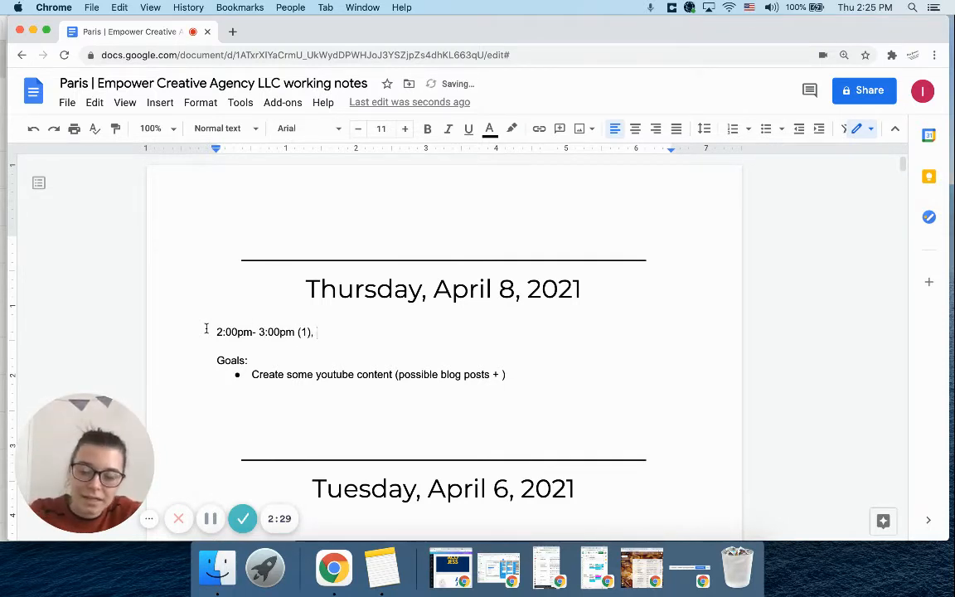
pyautogui.write('3:30pm')
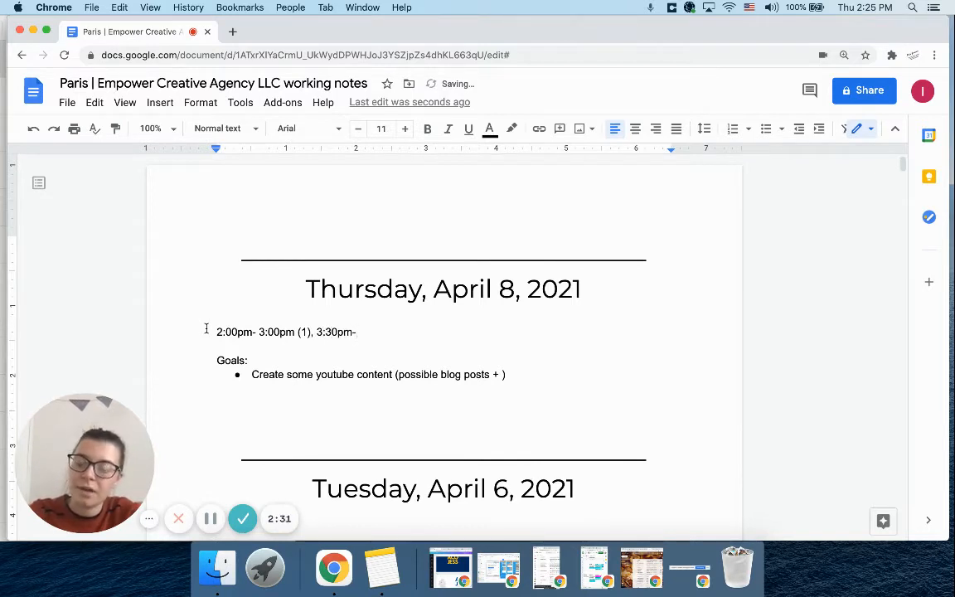
pyautogui.write('-4:00p,')
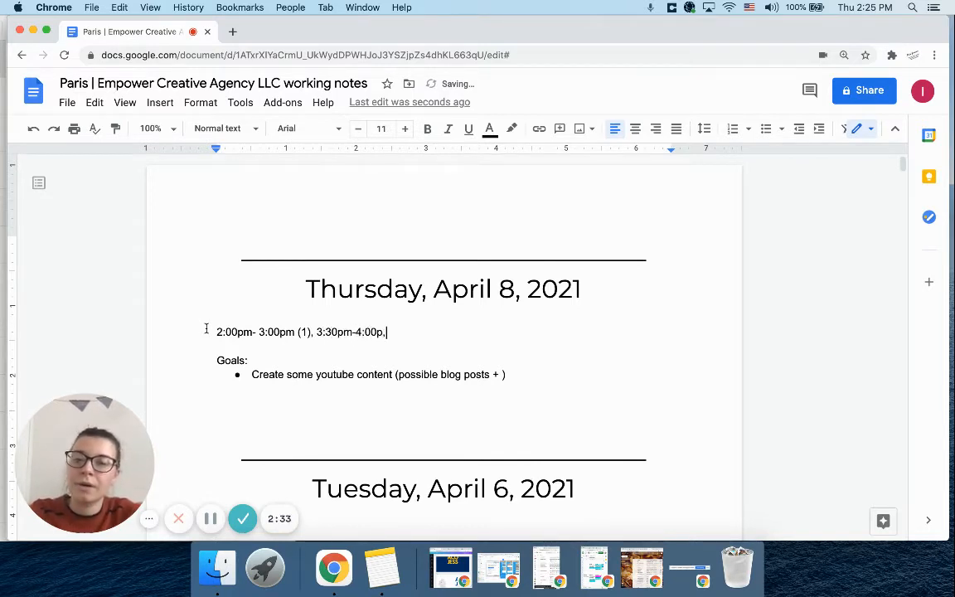
pyautogui.press('BackSpace')
pyautogui.write('m (1')
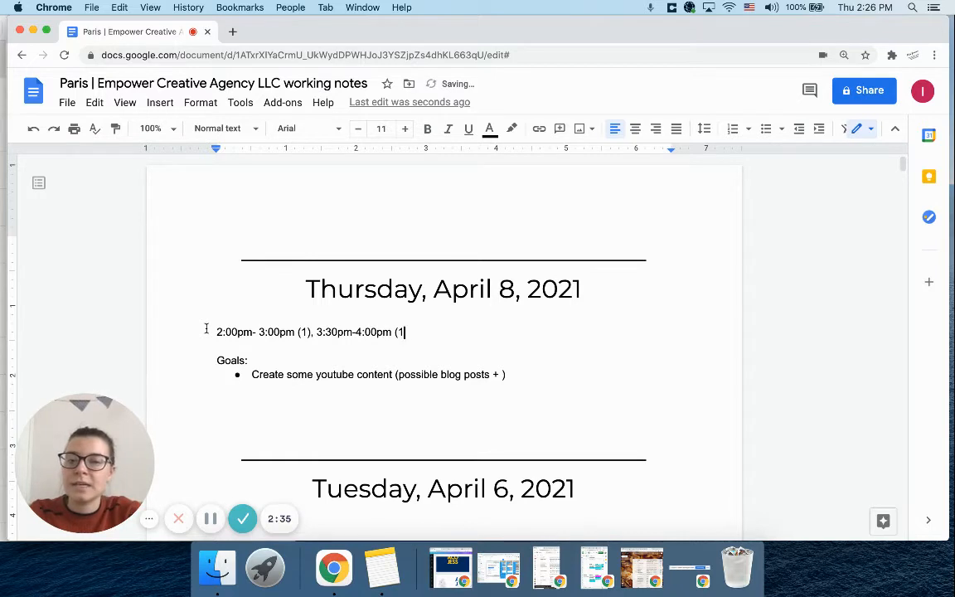
pyautogui.write(')')
# Append the second work period "3:30pm-4:00pm (.5)" to the time line and write the total "(1.5)" on the line below it
pyautogui.press('BackSpace')
pyautogui.press('BackSpace')
pyautogui.press('BackSpace')
pyautogui.write('.5)')
pyautogui.press('Return')
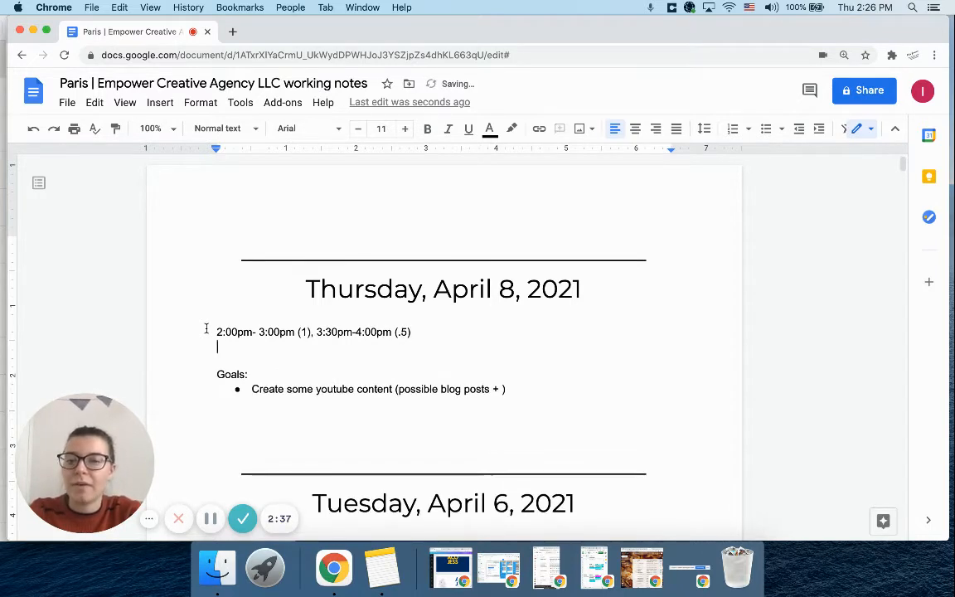
pyautogui.write('(1.5')
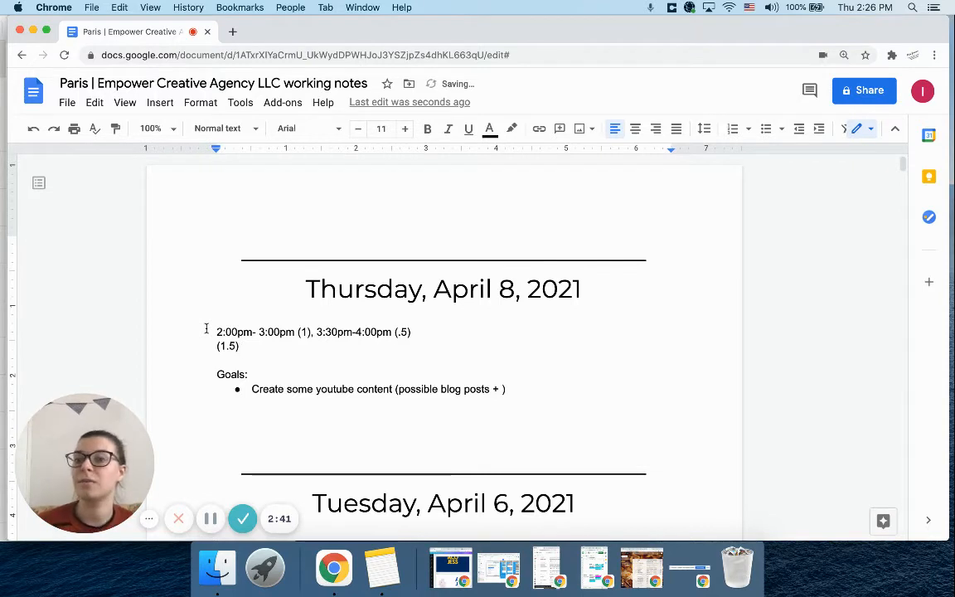
# Add a second goal bullet reading "Strategic planning for next partnership"
pyautogui.click(511, 389)
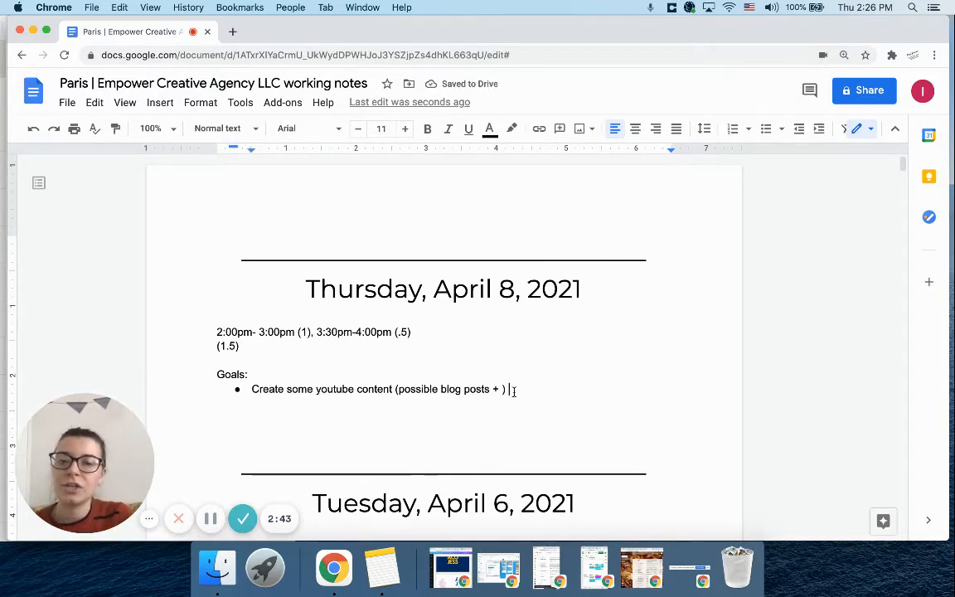
pyautogui.press('Return')
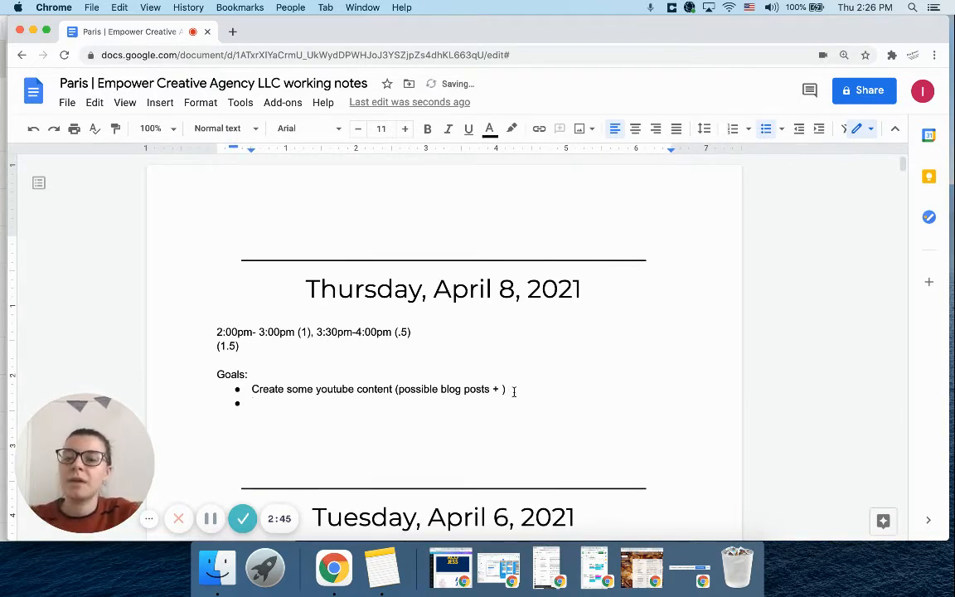
pyautogui.write('st')
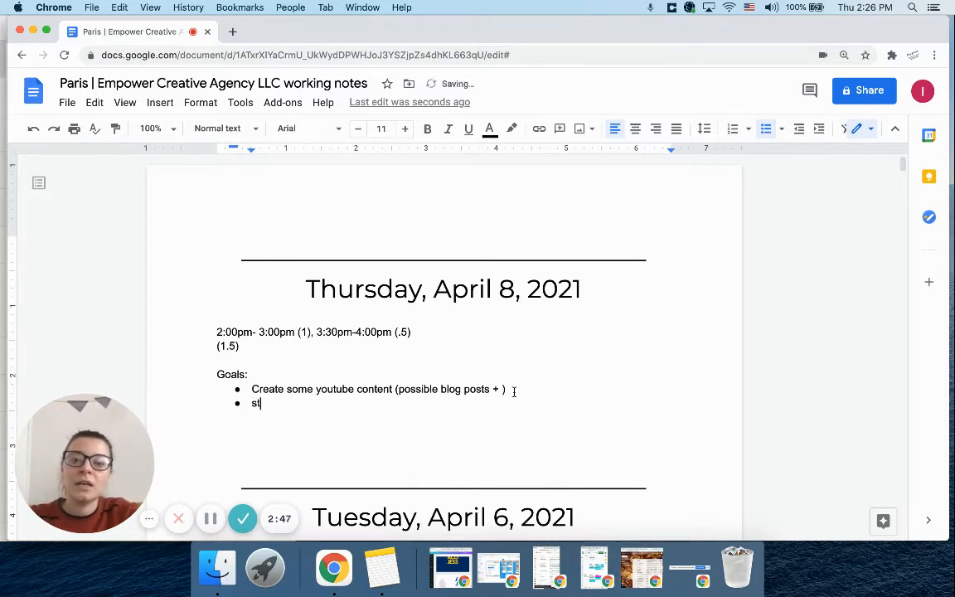
pyautogui.write('rategic plannin')
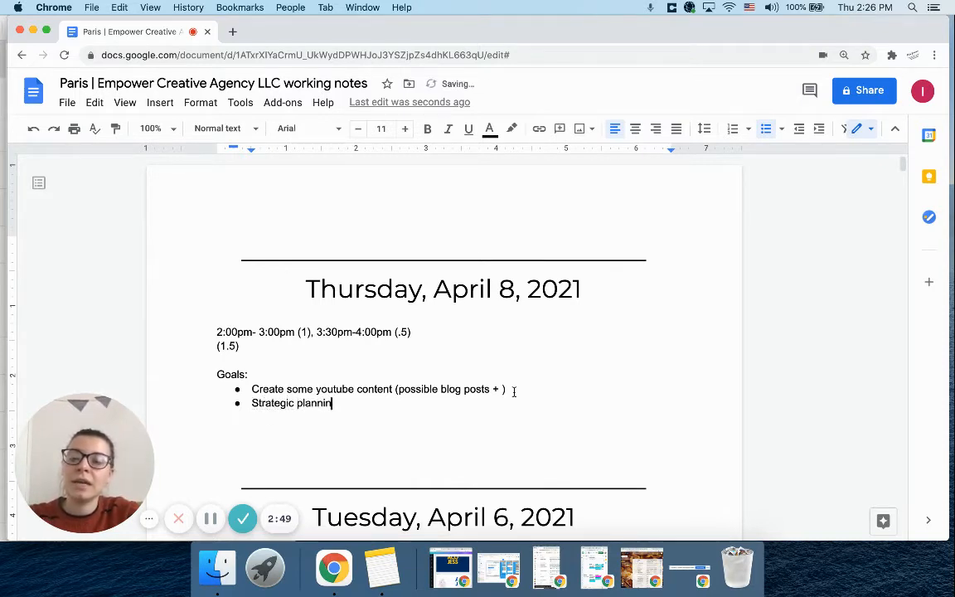
pyautogui.write('g for next partnership')
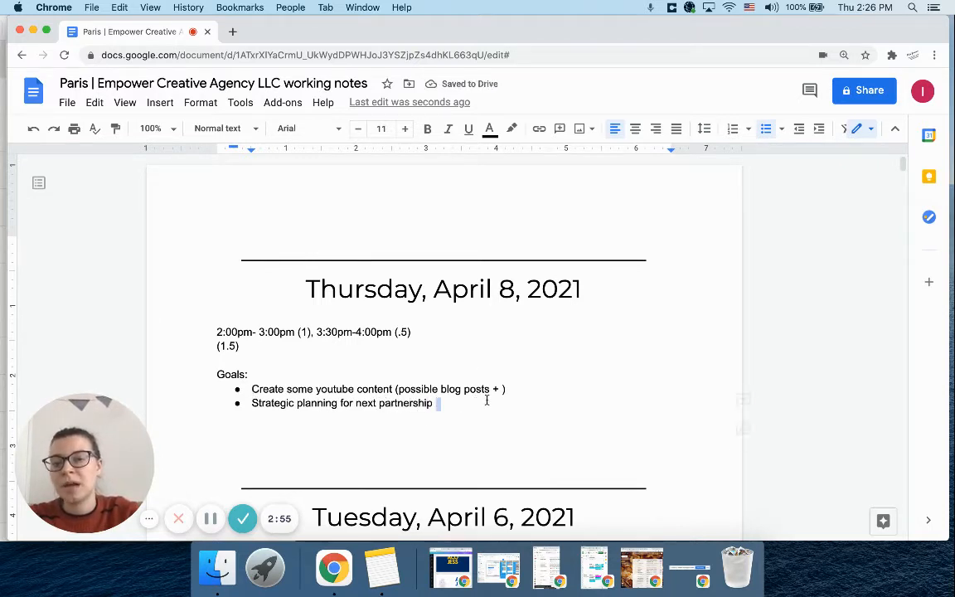
# Add a "Videos created:" line below the goals with a bulleted list containing "Working notes video"
pyautogui.press('Return')
pyautogui.press('Return')
pyautogui.press('Return')
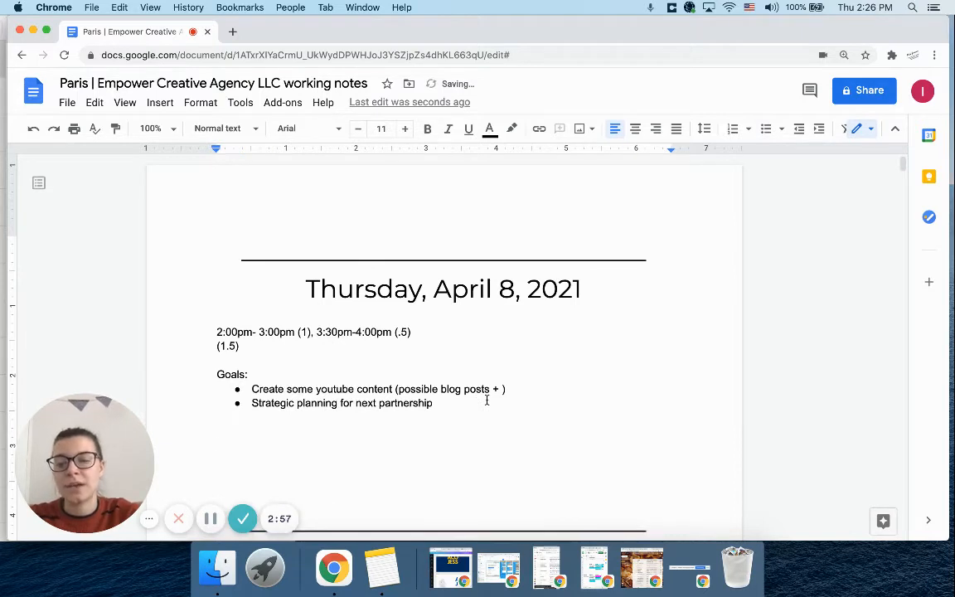
pyautogui.write('Vid')
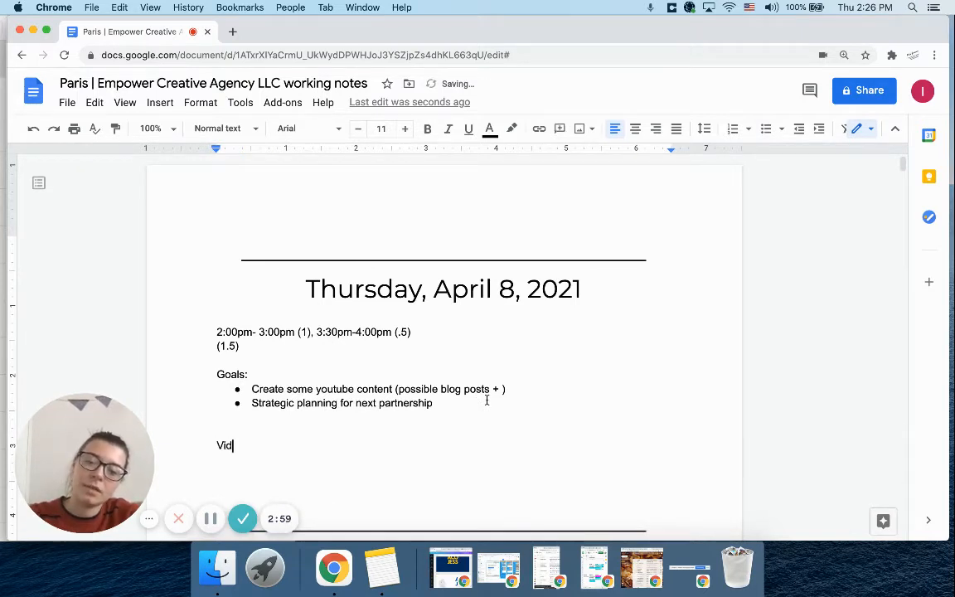
pyautogui.write('eos created:')
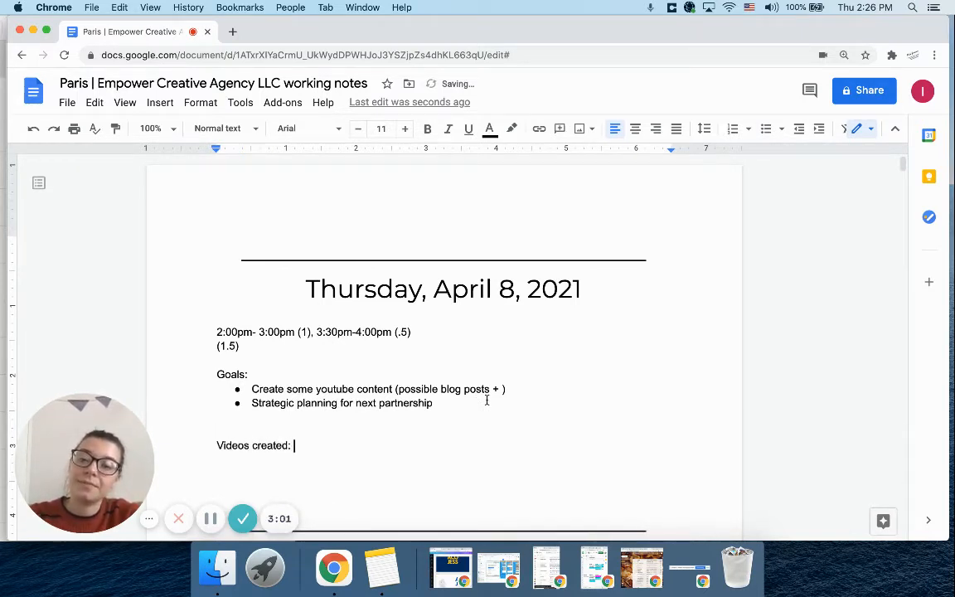
pyautogui.press('Return')
pyautogui.press('super+shift+8')
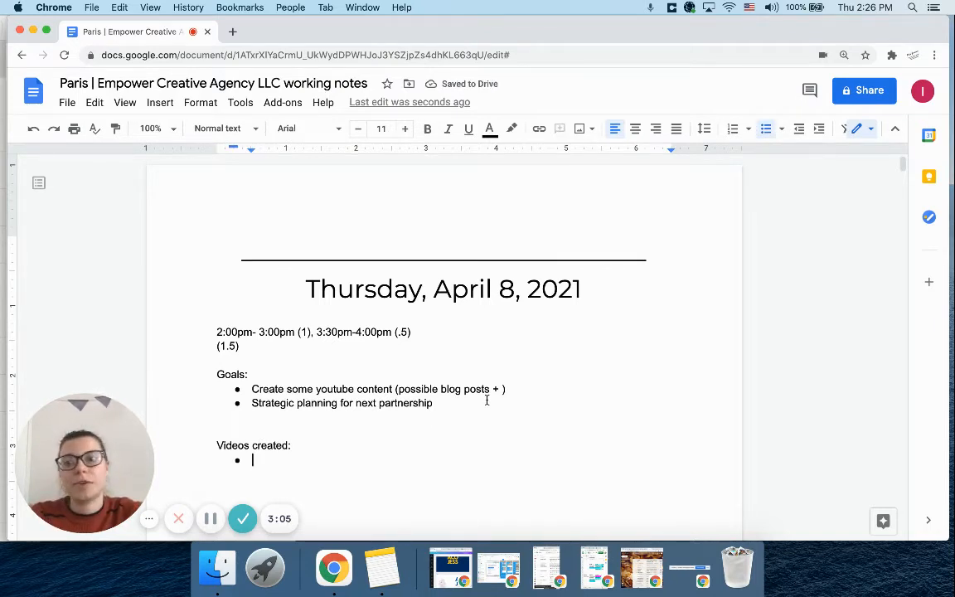
pyautogui.write('Working notes vide')
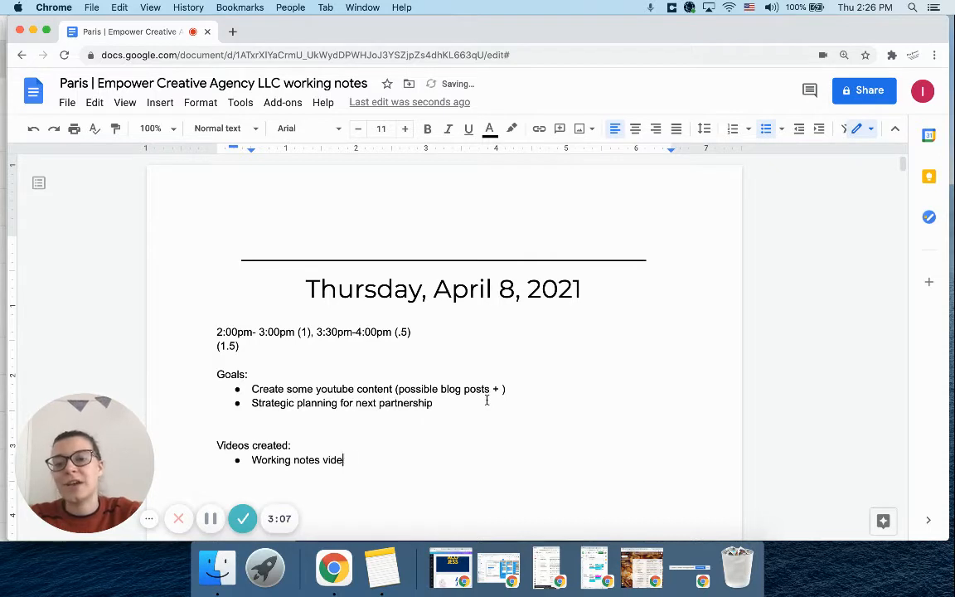
pyautogui.write('o')
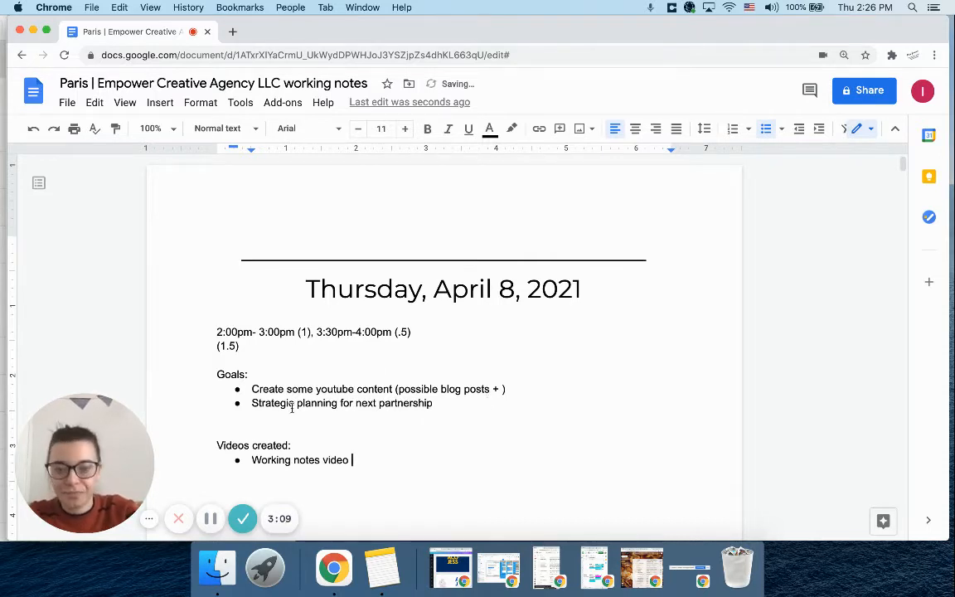
# Put an "X" before the youtube content goal and strike through the whole bullet
pyautogui.click(250, 389)
pyautogui.write('X')
pyautogui.moveTo(544, 389); pyautogui.dragTo(243, 389)
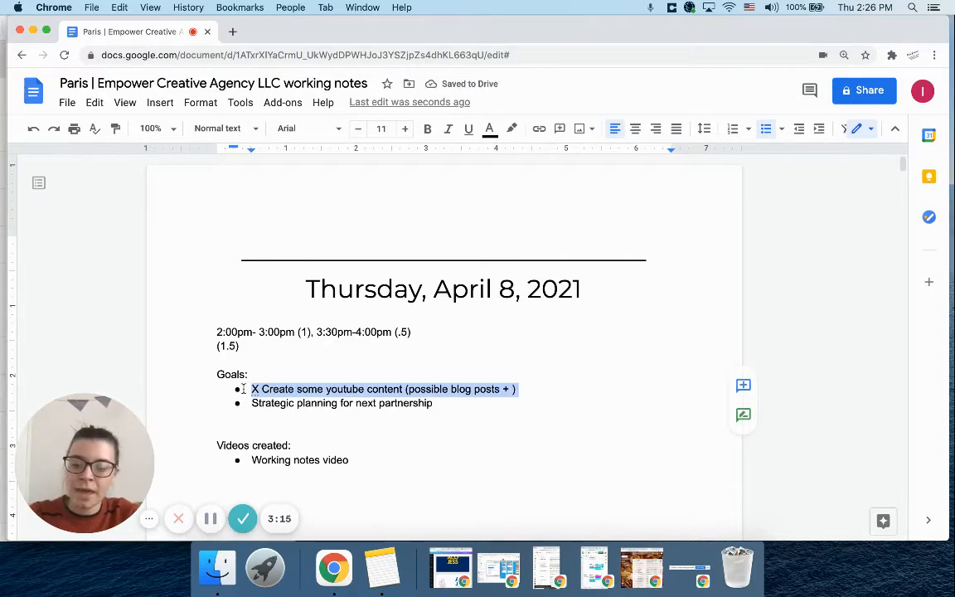
pyautogui.press('super+shift+x')
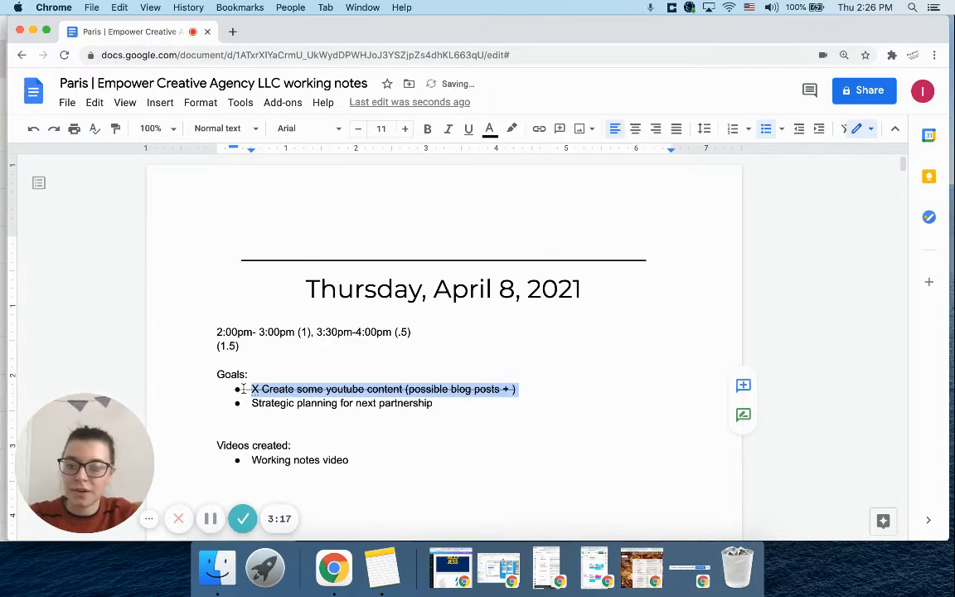
pyautogui.click(505, 412)
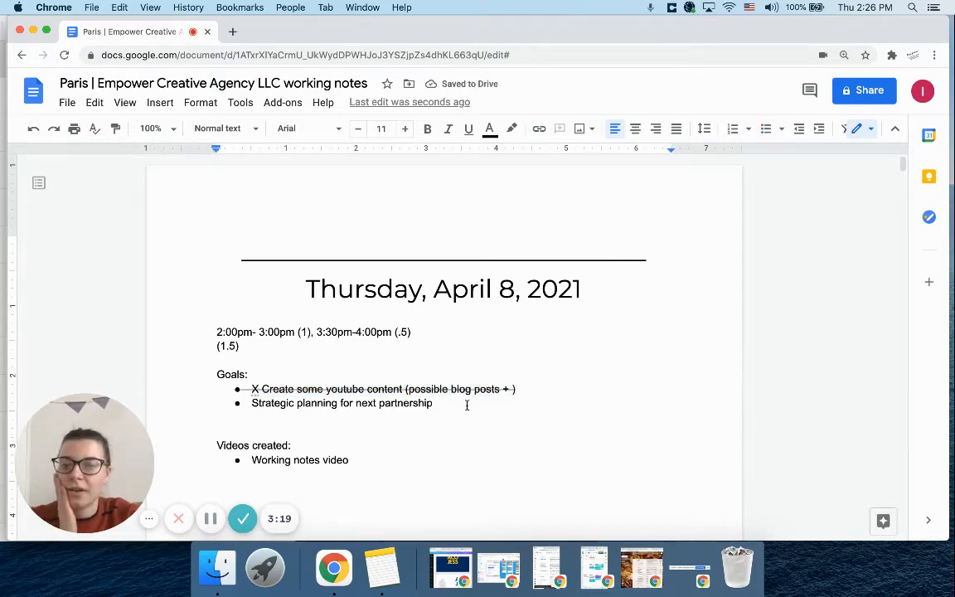
# Apply strikethrough to the "Strategic planning for next partnership" goal
pyautogui.moveTo(466, 405); pyautogui.dragTo(246, 404)
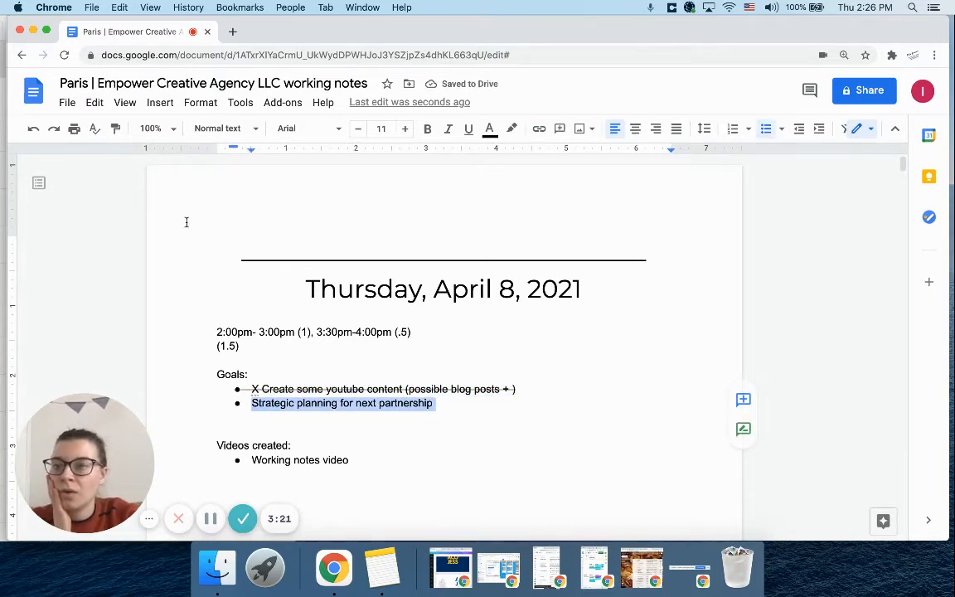
pyautogui.click(199, 104)
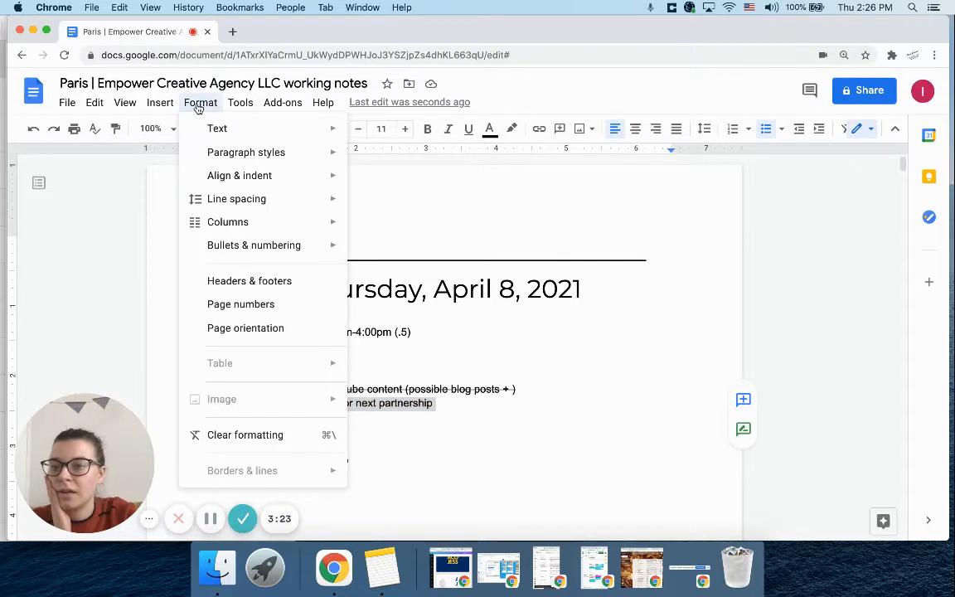
pyautogui.moveTo(224, 242)
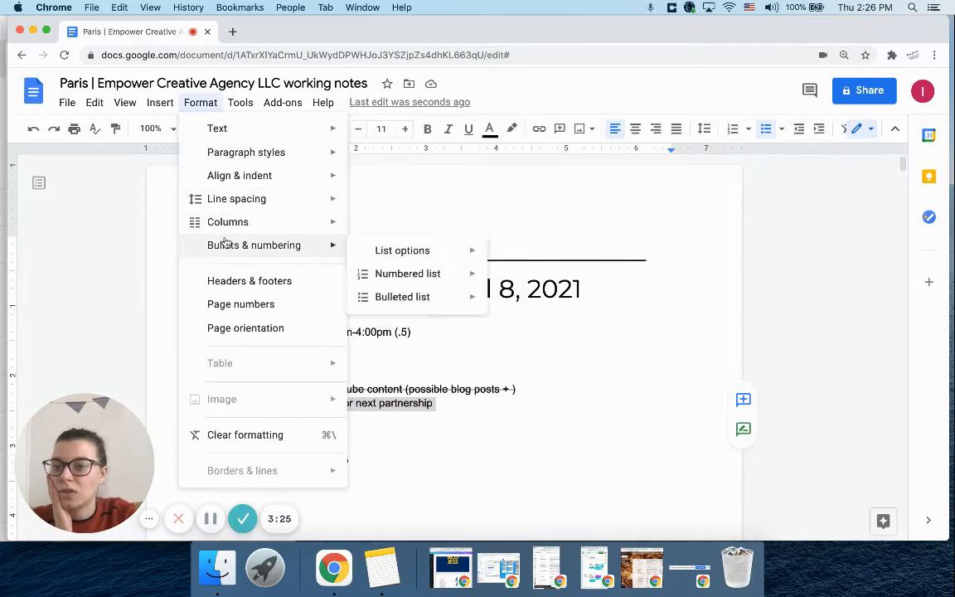
pyautogui.moveTo(213, 132)
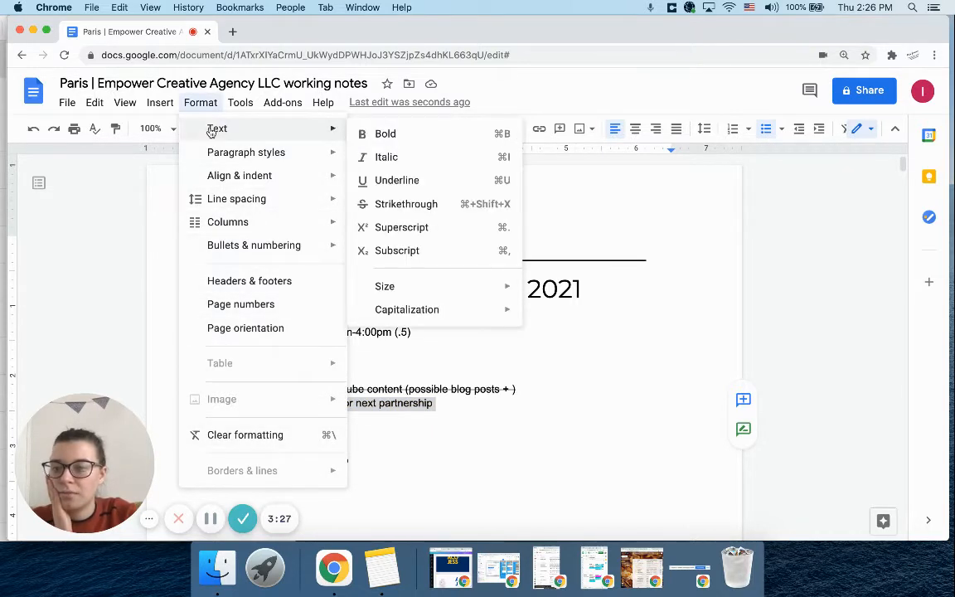
pyautogui.moveTo(128, 105)
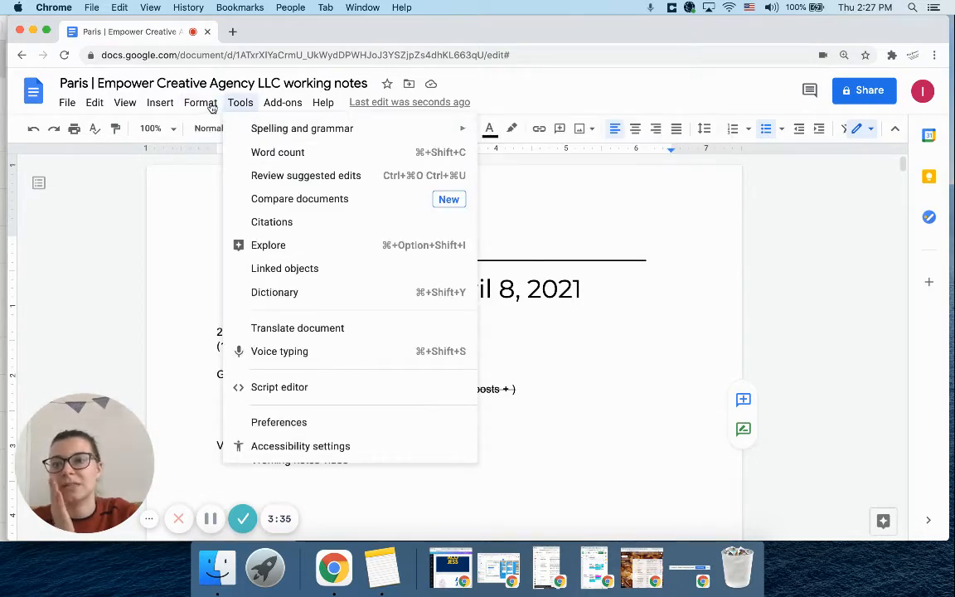
pyautogui.moveTo(313, 128)
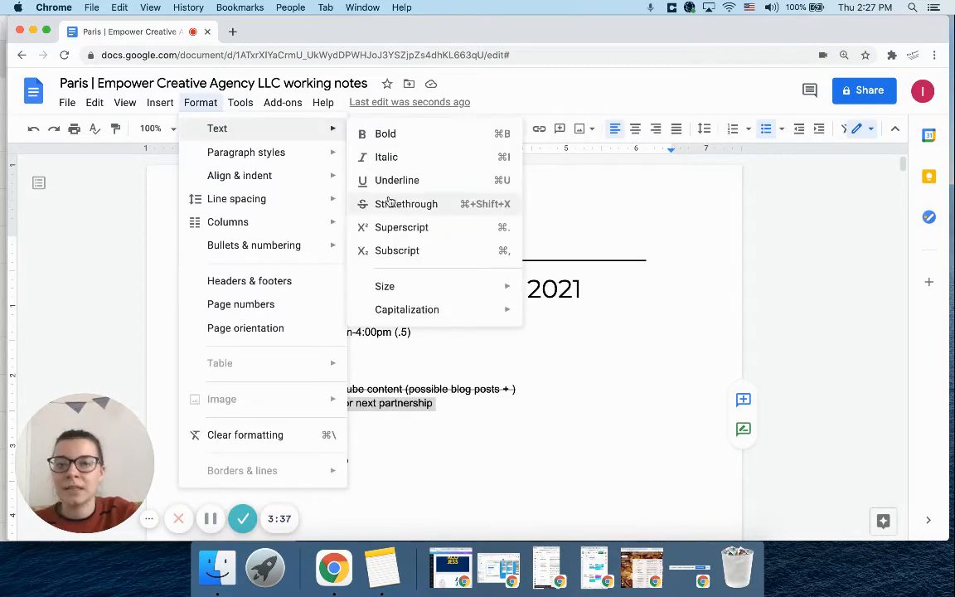
pyautogui.click(499, 205)
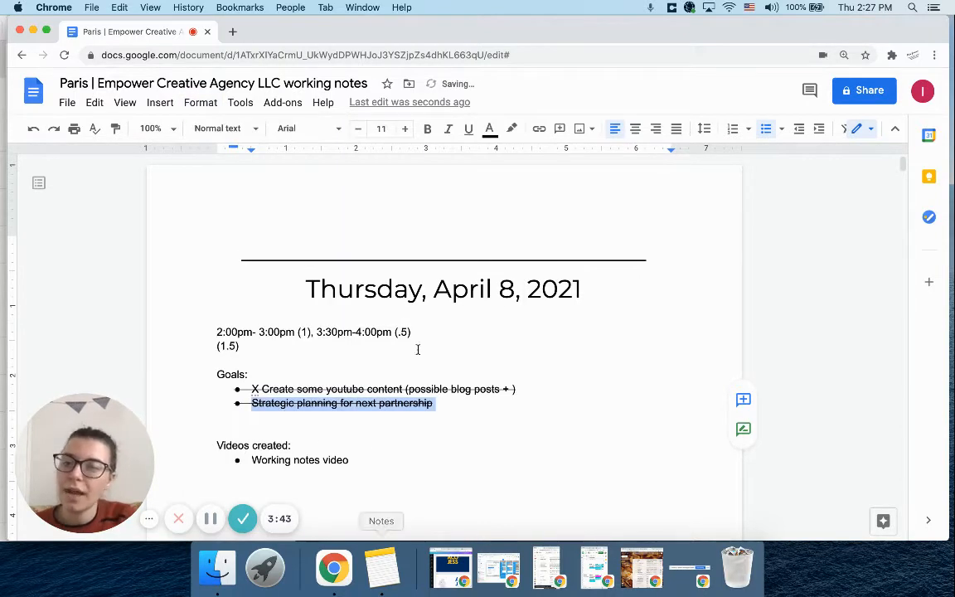
pyautogui.click(439, 405)
# Add a line introducing the planning for the partnership, ending in a colon, below the "Working notes video" bullet
pyautogui.scroll(-1, 398, 419)
pyautogui.click(367, 429)
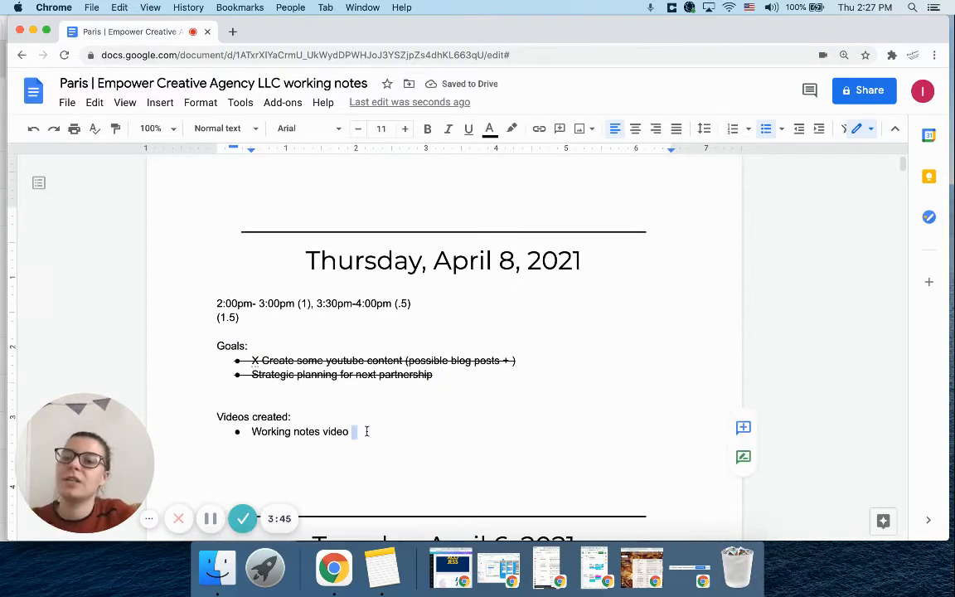
pyautogui.press('Return')
pyautogui.press('Return')
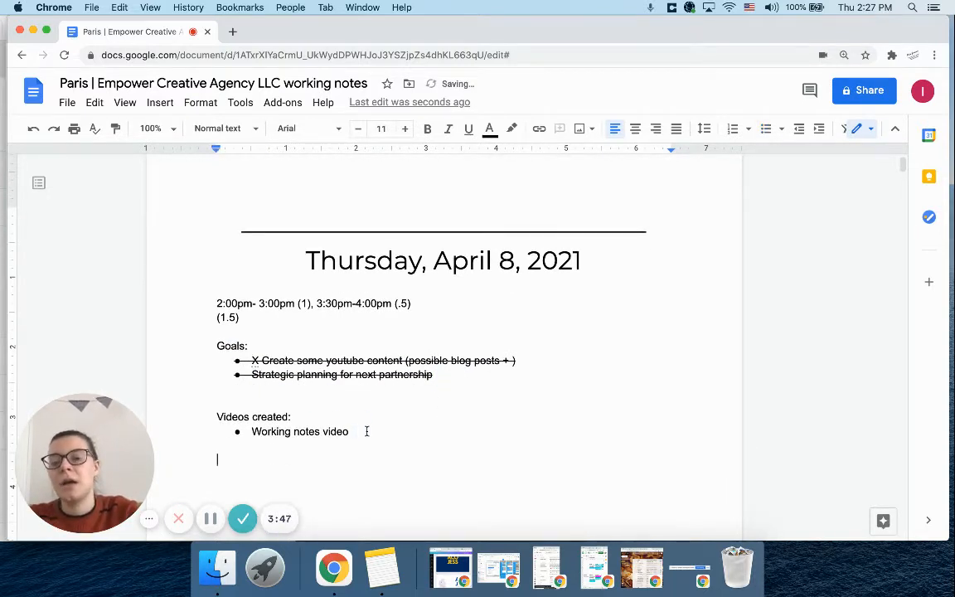
pyautogui.write('Plannikng for parne')
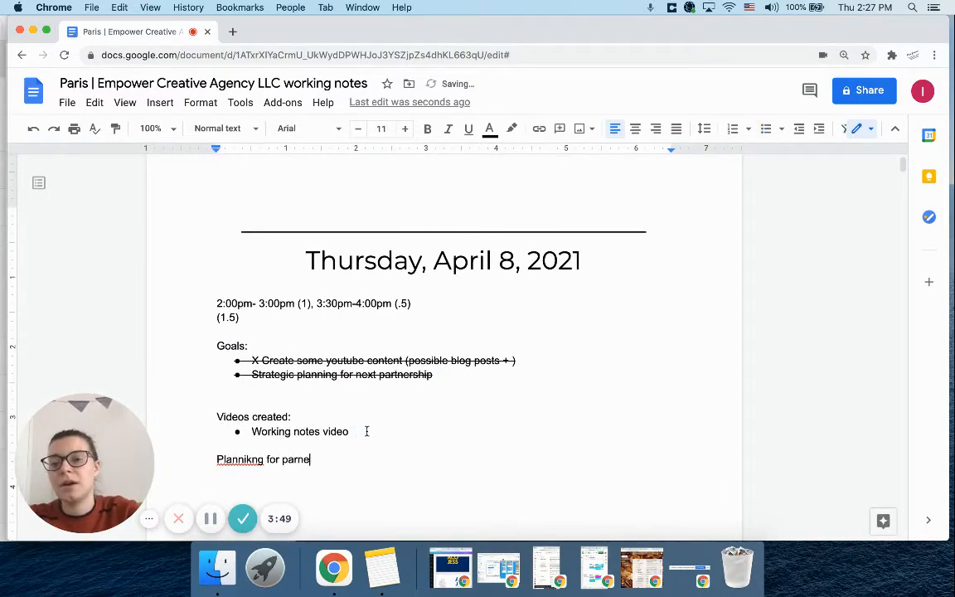
pyautogui.write('tship:')
pyautogui.press('Return')
# Correct the misspelled words in the new line so it reads "Planning for partnership:"
pyautogui.click(297, 458)
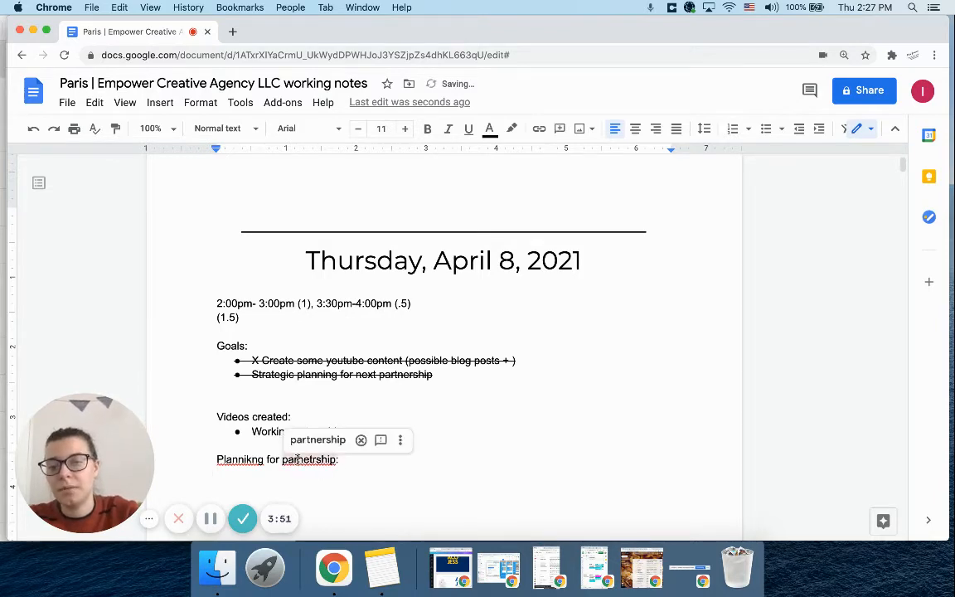
pyautogui.rightClick(297, 458)
pyautogui.click(377, 301)
pyautogui.rightClick(238, 458)
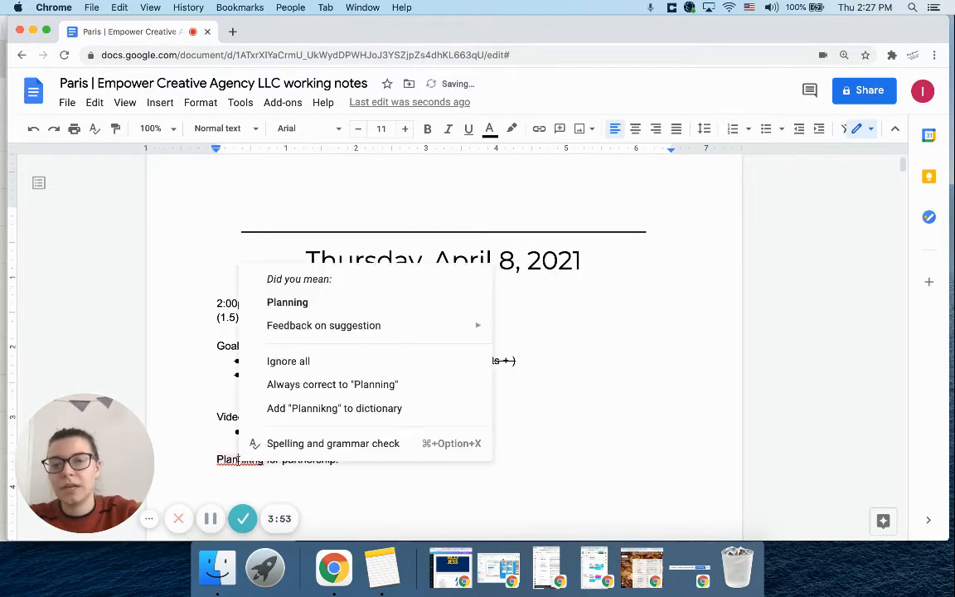
pyautogui.click(287, 302)
# Add a "Timeline" bullet under the partnership planning line and put an "X" before the strategic planning goal
pyautogui.click(255, 482)
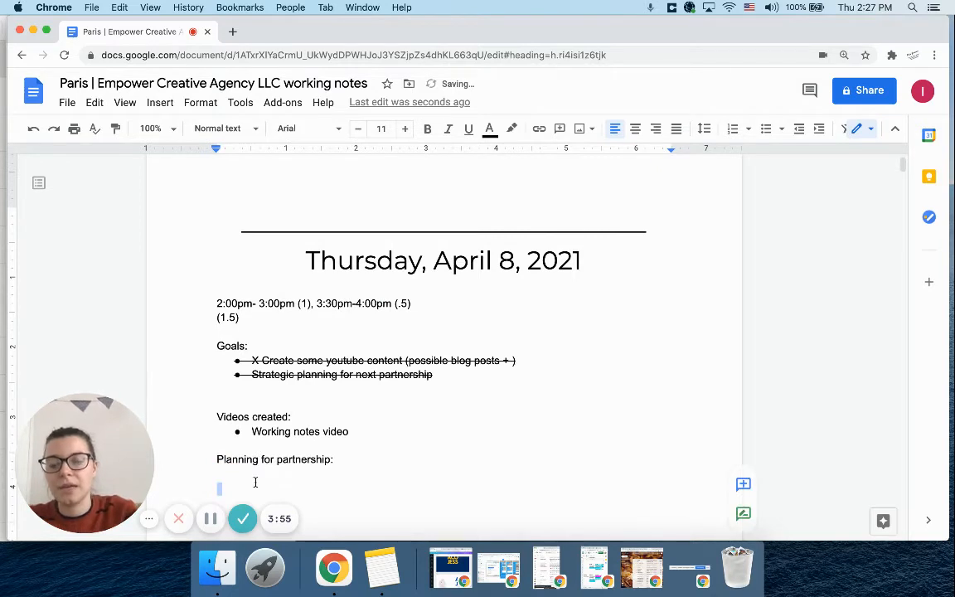
pyautogui.press('super+shift+8')
pyautogui.write('Timeline')
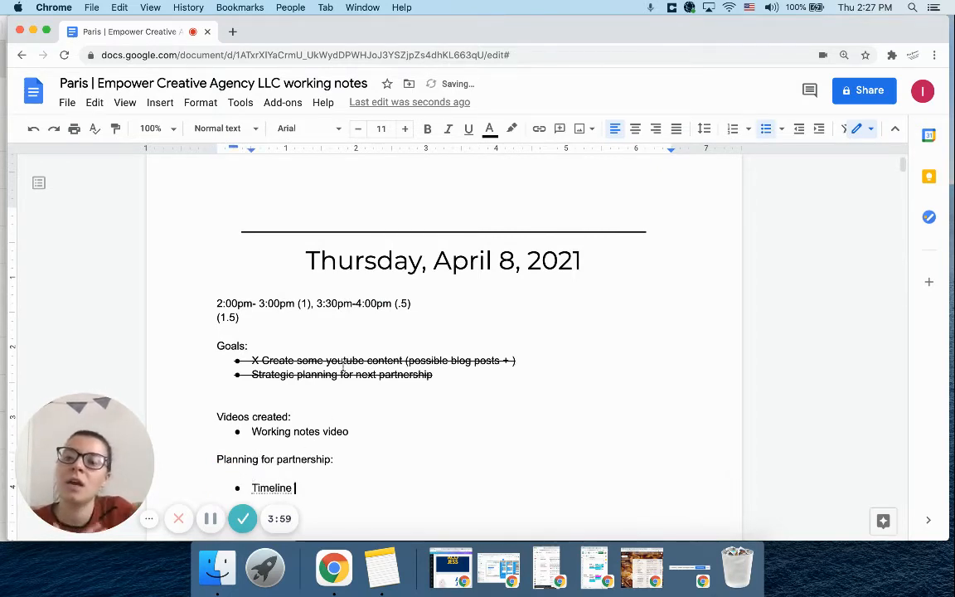
pyautogui.click(251, 374)
pyautogui.write('X')
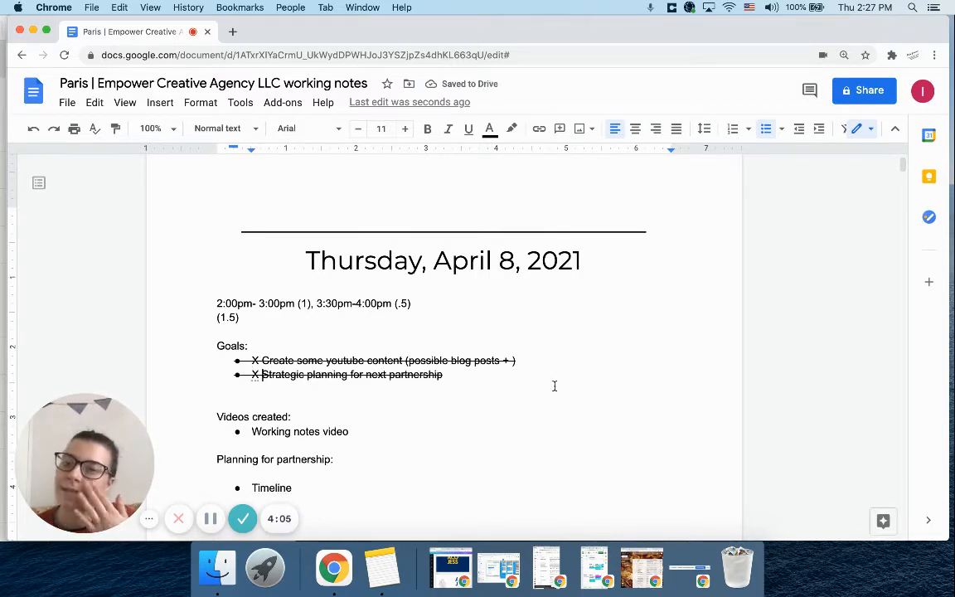
# Review the work times, crossed-off goals and notes in the earlier dated entries, and return to the April 8 entry
pyautogui.scroll(-1, 555, 386)
pyautogui.scroll(-10, 555, 385)
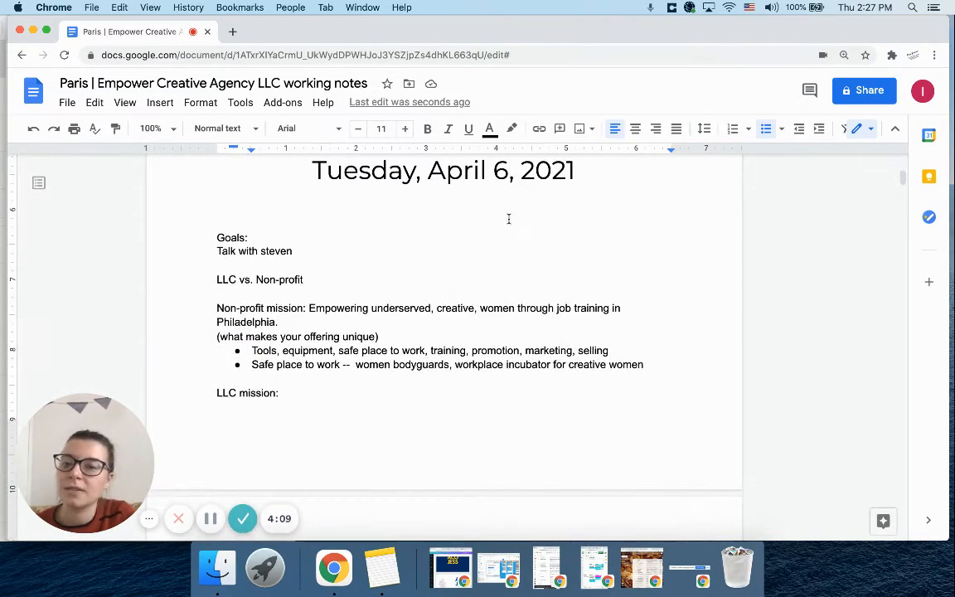
pyautogui.scroll(-14, 239, 209)
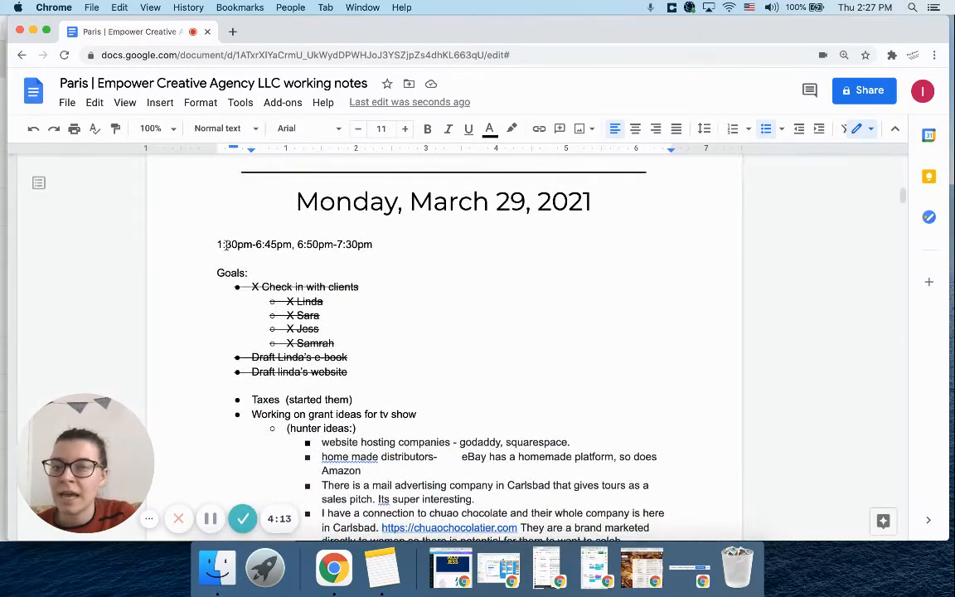
pyautogui.moveTo(213, 244); pyautogui.dragTo(395, 242)
pyautogui.scroll(-15, 396, 241)
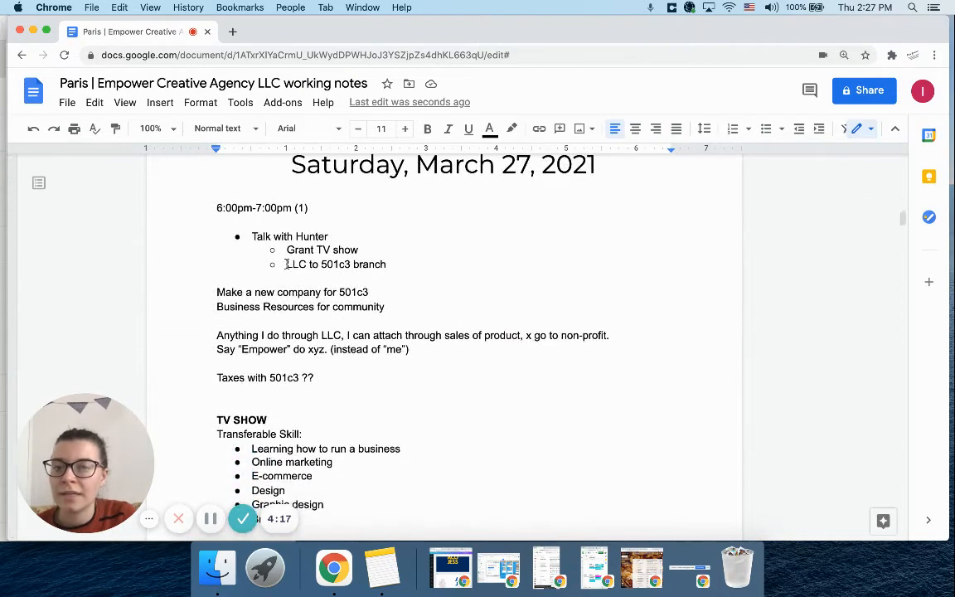
pyautogui.scroll(-1, 348, 442)
pyautogui.scroll(-1, 348, 442)
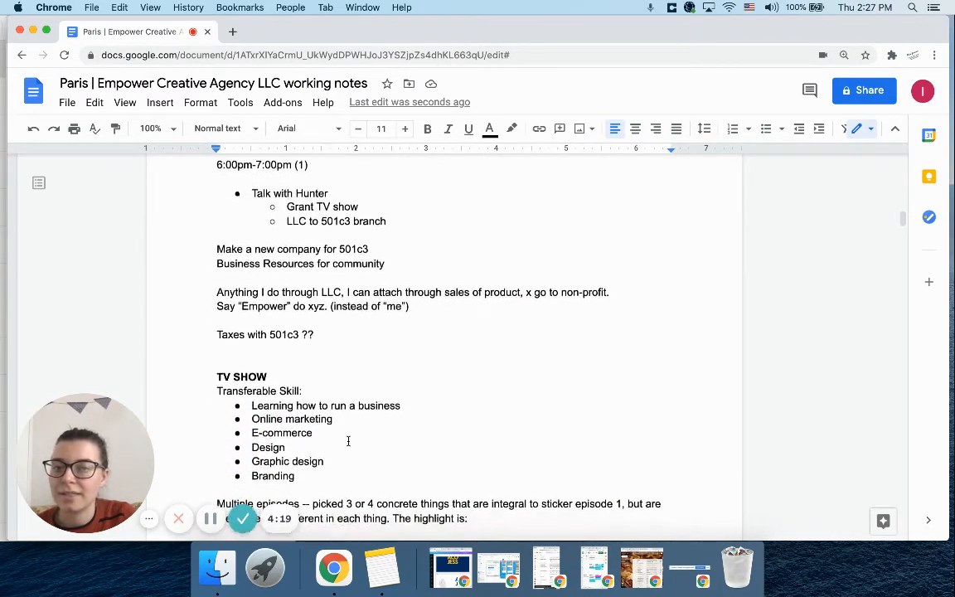
pyautogui.scroll(-7, 339, 185)
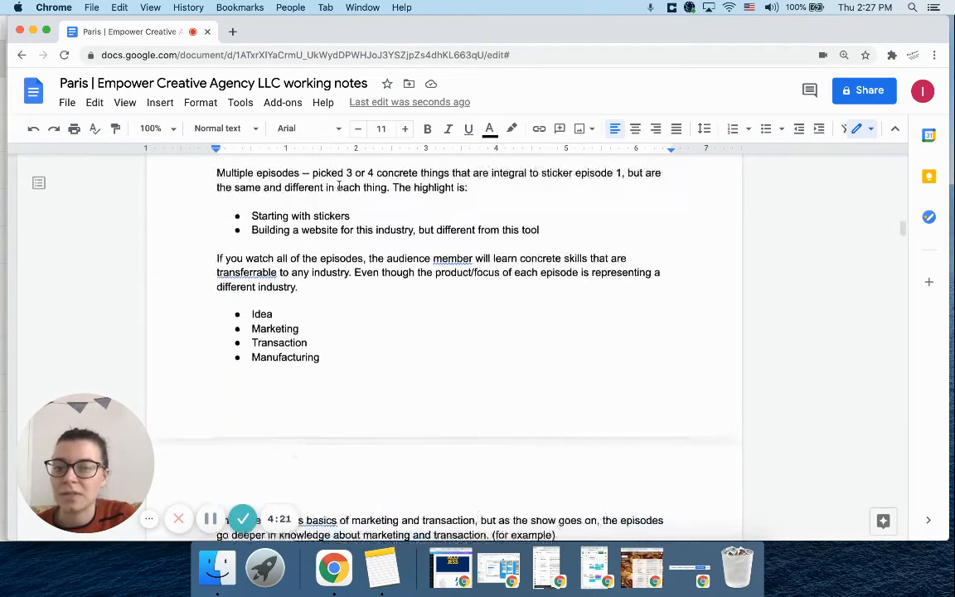
pyautogui.scroll(20, 339, 185)
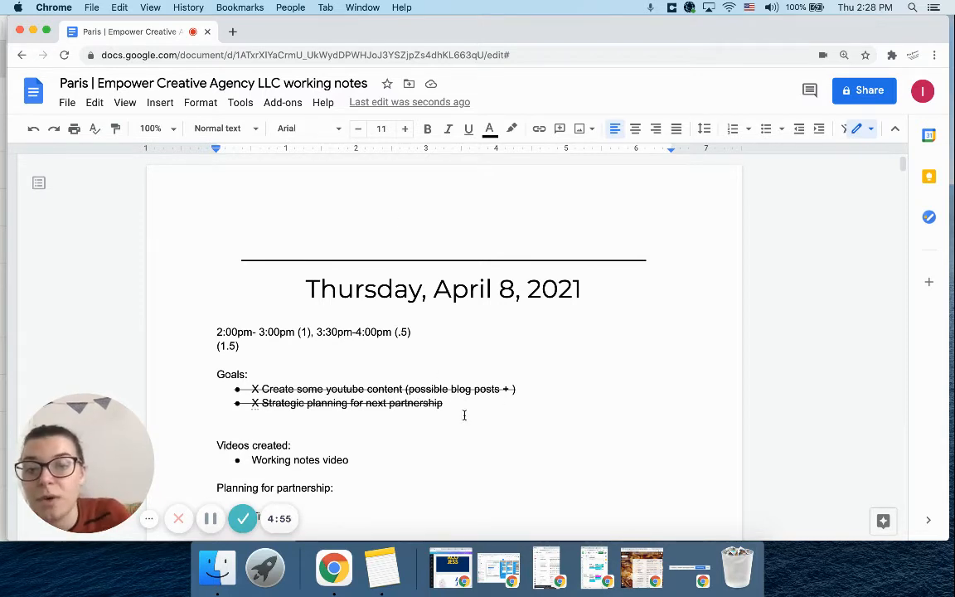
# Insert blank bullets between the "Goals:" heading and the crossed-off goals, keeping the colon after the heading
pyautogui.click(244, 420)
pyautogui.click(214, 386)
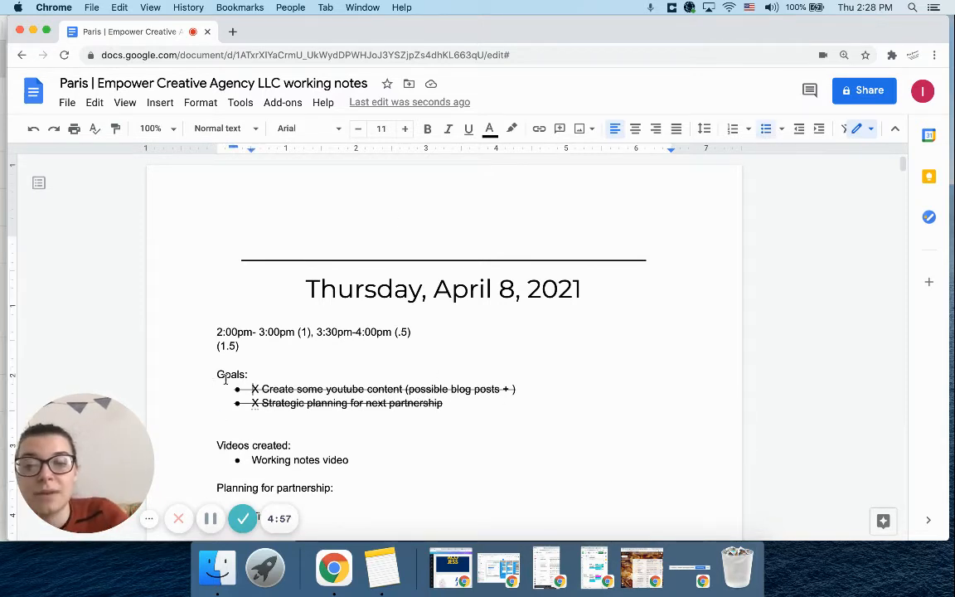
pyautogui.click(246, 373)
pyautogui.press('Return')
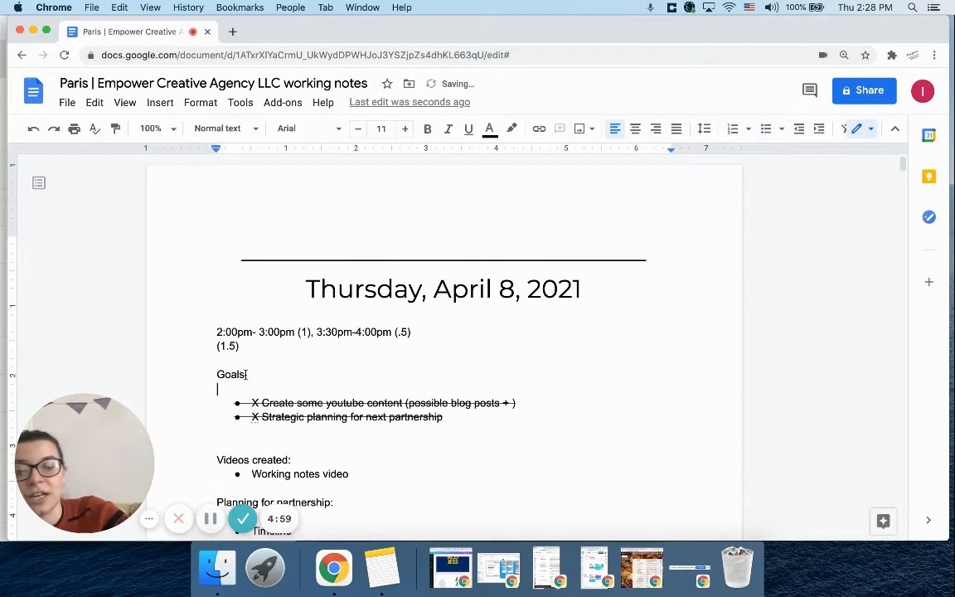
pyautogui.hotkey('ctrl', 'shift', '8')
pyautogui.press('Return')
pyautogui.press('Return')
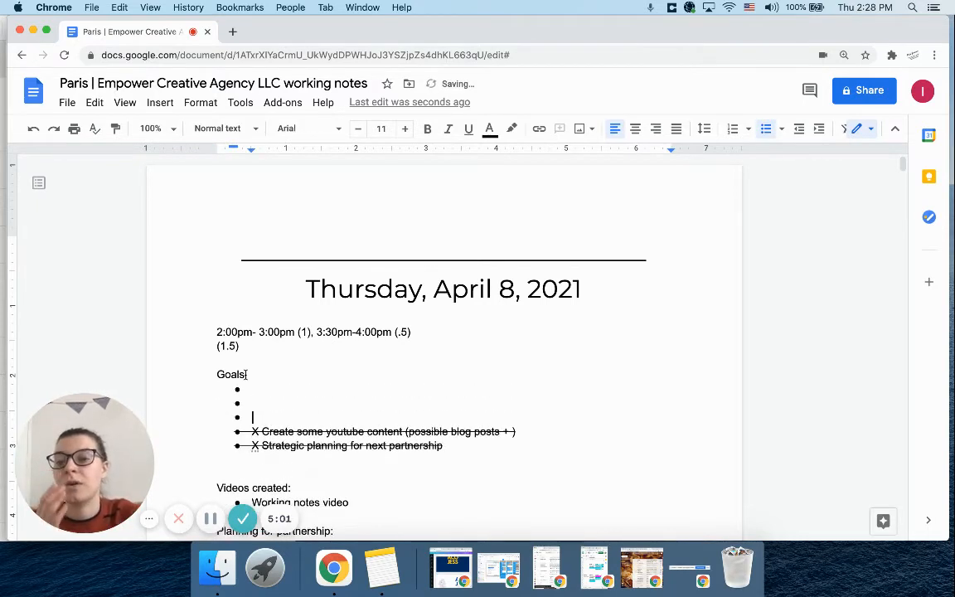
pyautogui.click(246, 374)
pyautogui.write(':')
# Fill the new goals list with the bullets "Project timeline" and "Draft brand story"
pyautogui.click(255, 388)
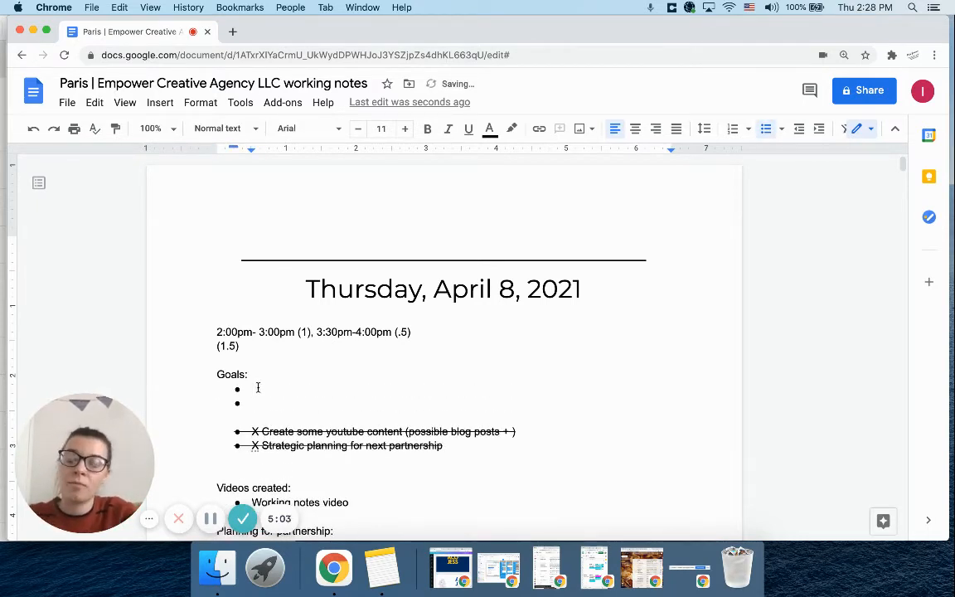
pyautogui.write('thin')
pyautogui.press('BackSpace')
pyautogui.press('BackSpace')
pyautogui.press('BackSpace')
pyautogui.press('BackSpace')
pyautogui.write('pr')
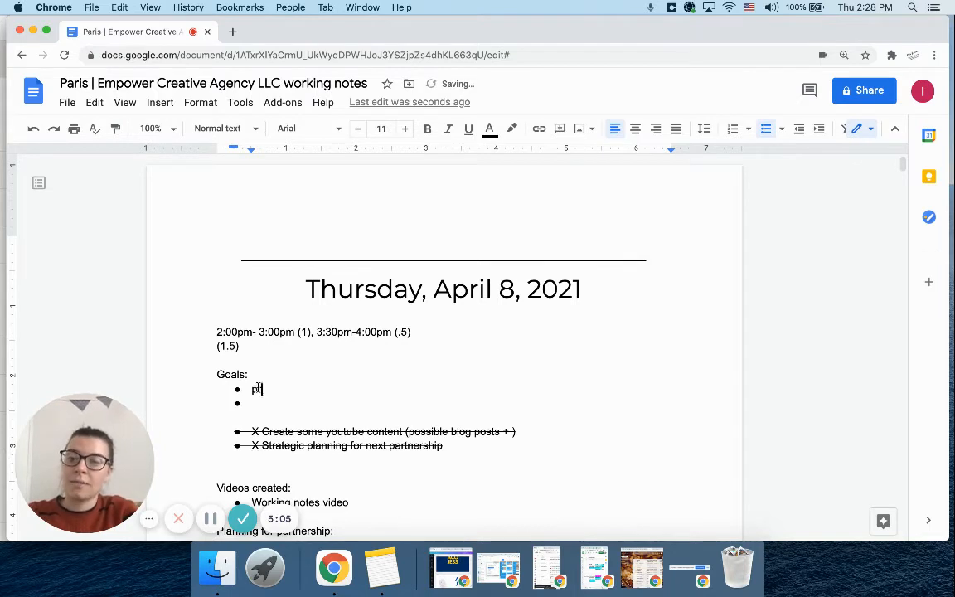
pyautogui.write('oject timeline')
pyautogui.press('Return')
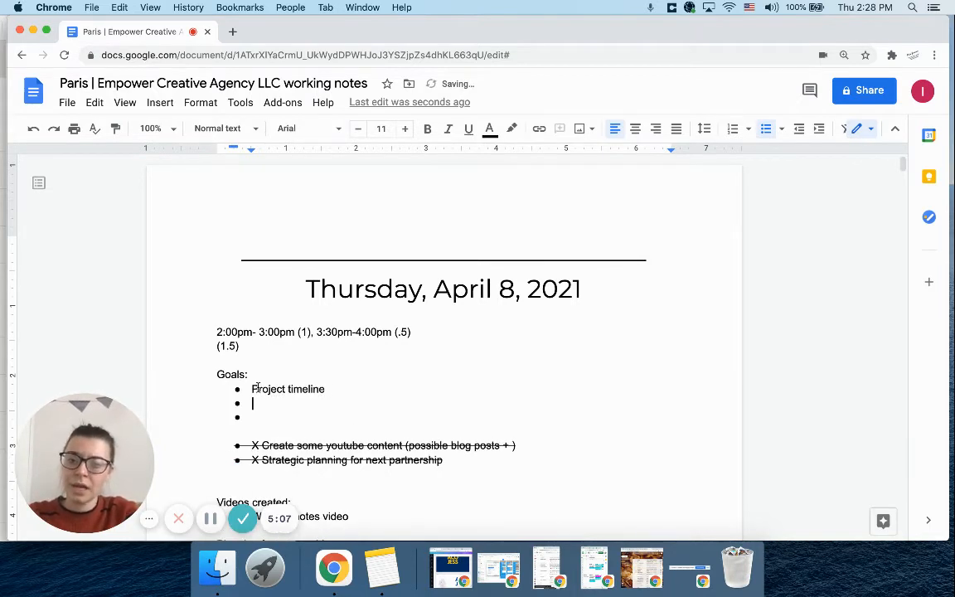
pyautogui.write('Draft ')
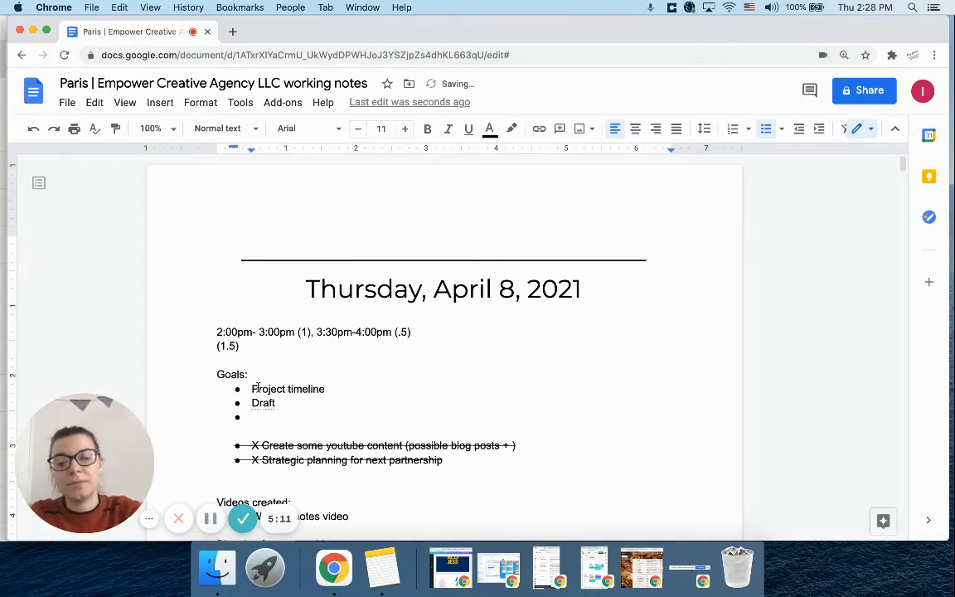
pyautogui.write('brand story')
pyautogui.press('Return')
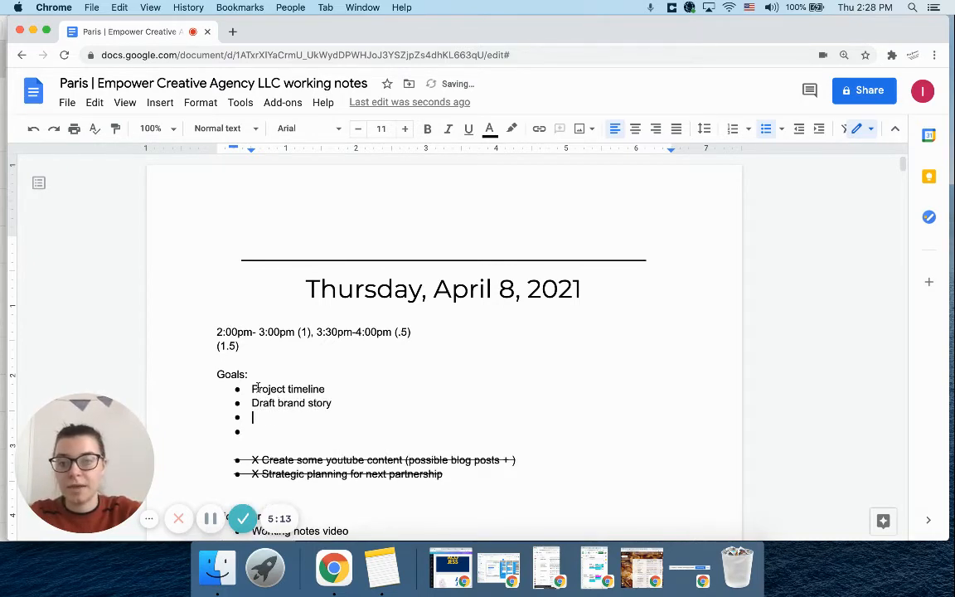
# Add a third goal bullet reading "Look at successful kickstarts in their niche"
pyautogui.write('under')
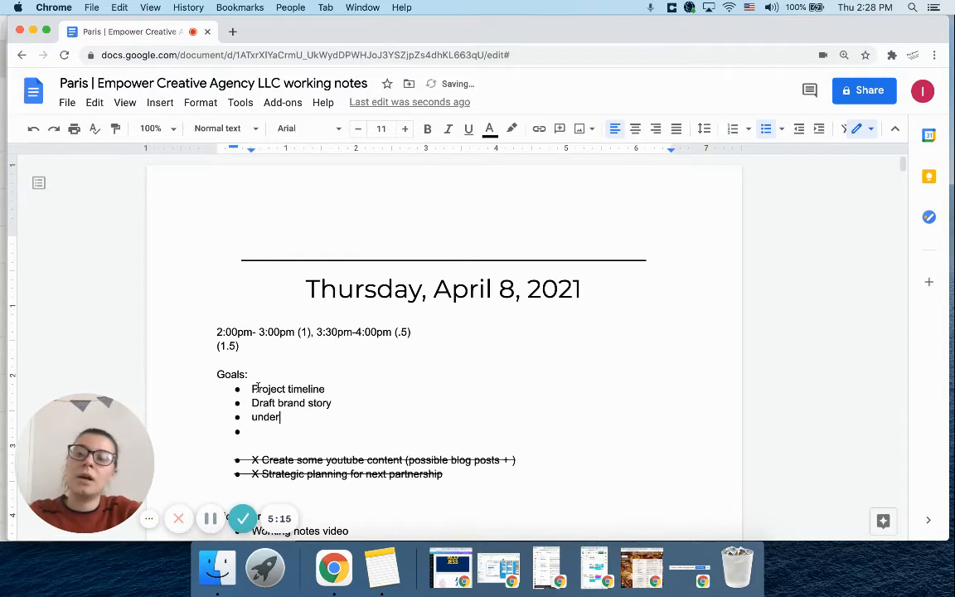
pyautogui.press('BackSpace')
pyautogui.press('BackSpace')
pyautogui.press('BackSpace')
pyautogui.press('BackSpace')
pyautogui.press('BackSpace')
pyautogui.write('look at ')
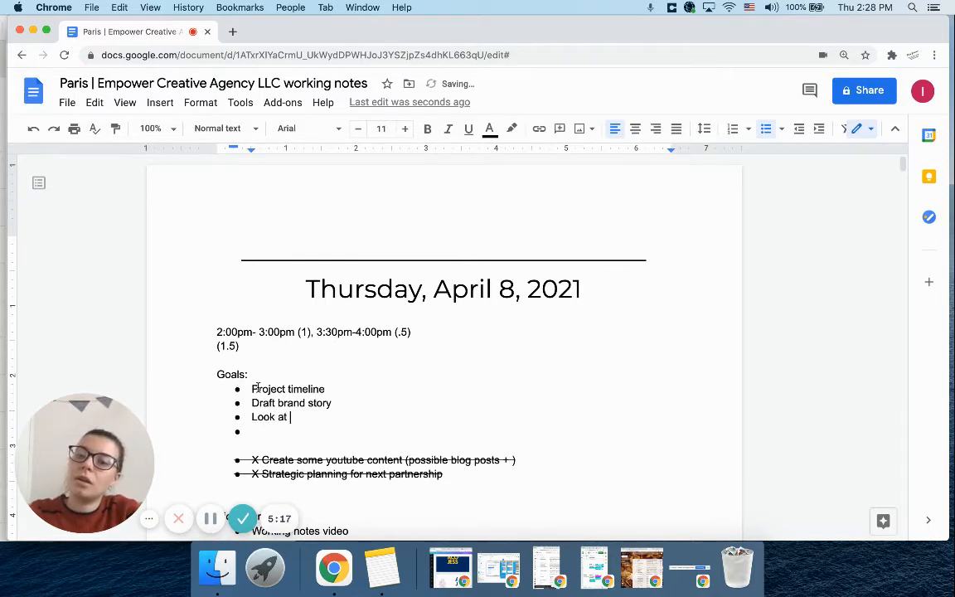
pyautogui.write('suc')
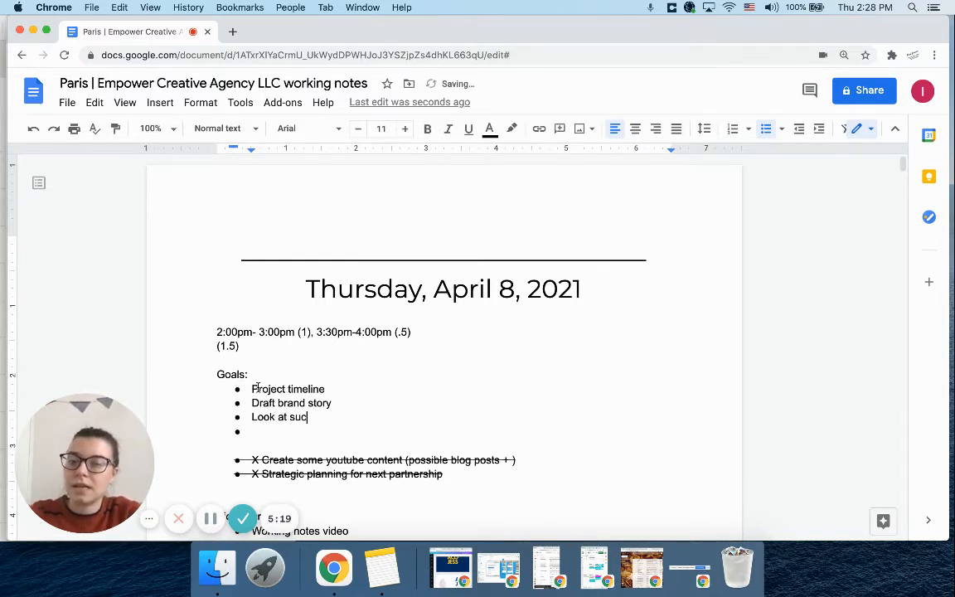
pyautogui.write('cessful kickstarter')
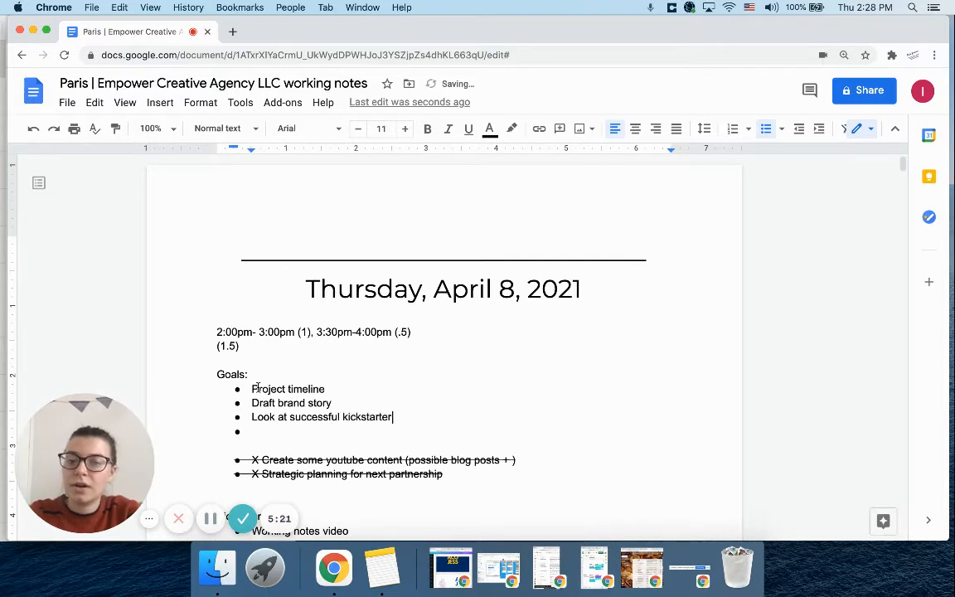
pyautogui.press('BackSpace')
pyautogui.press('BackSpace')
pyautogui.write('s in their ')
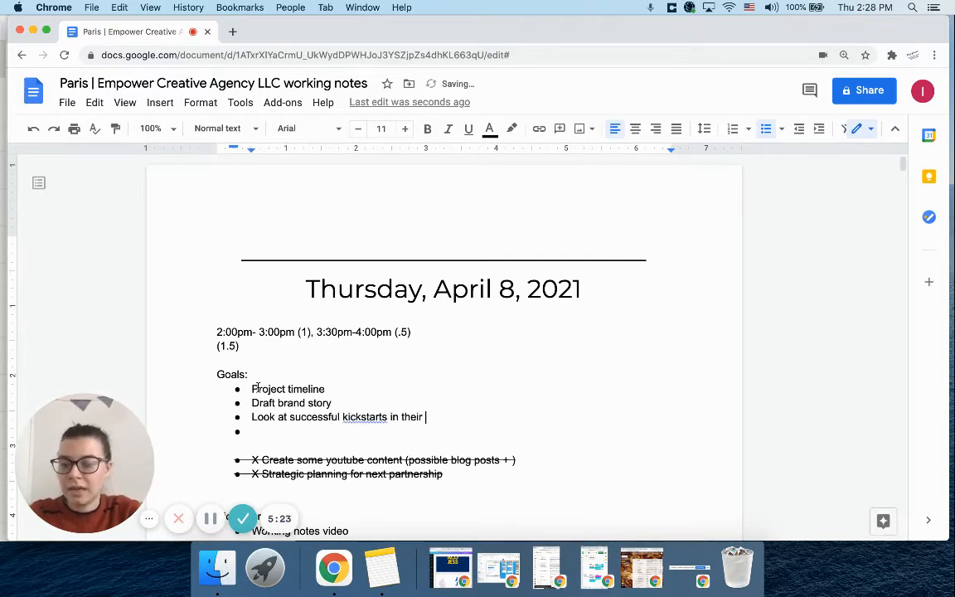
pyautogui.write('niche')
pyautogui.press('Return')
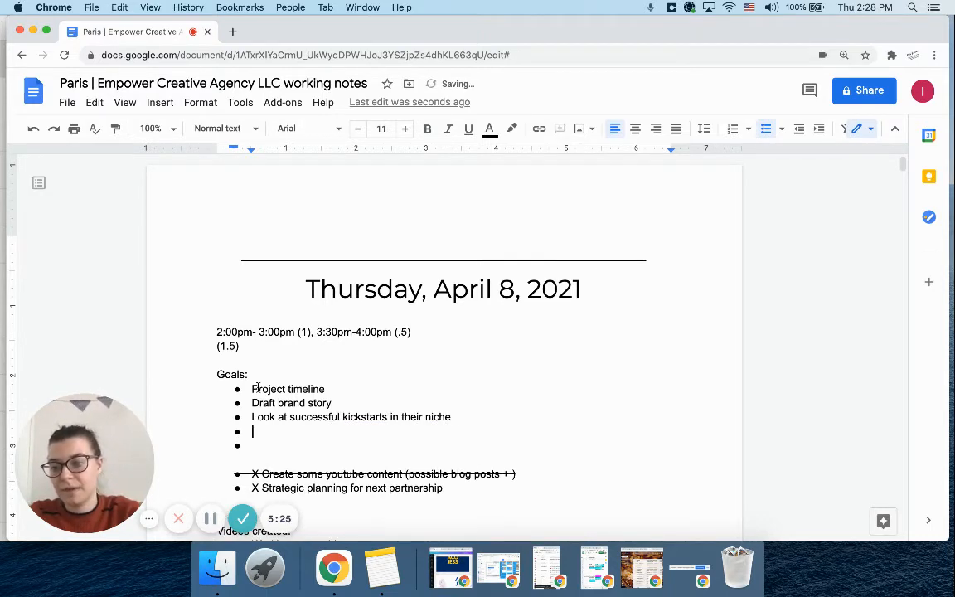
# Add a fourth goal bullet reading "Discuss goals and future dreams"
pyautogui.write('d')
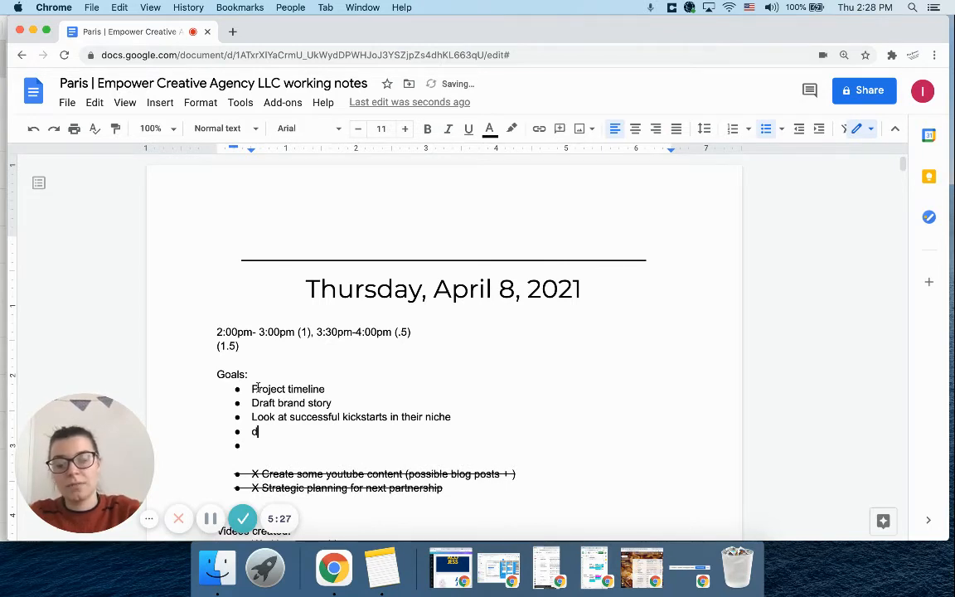
pyautogui.write('iscuss ')
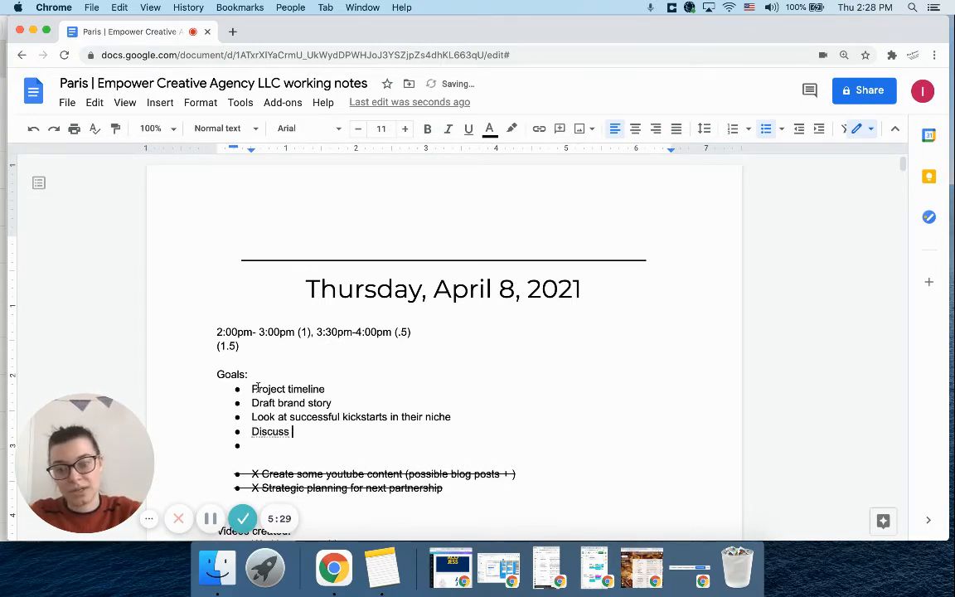
pyautogui.write('goals and future dreams')
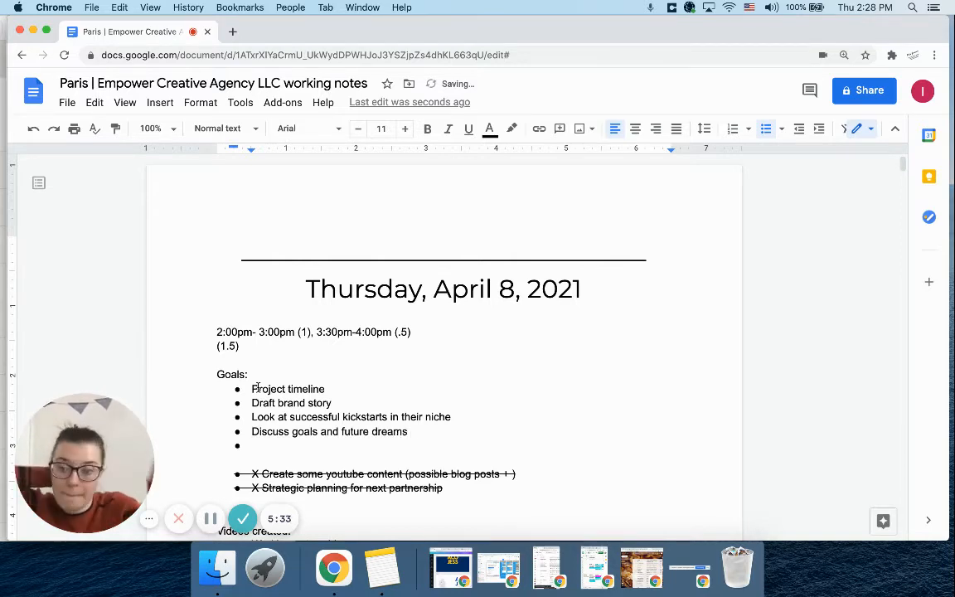
# Insert extra blank lines between the new goals list and the crossed-off goals
pyautogui.click(277, 445)
pyautogui.press('Return')
pyautogui.press('Return')
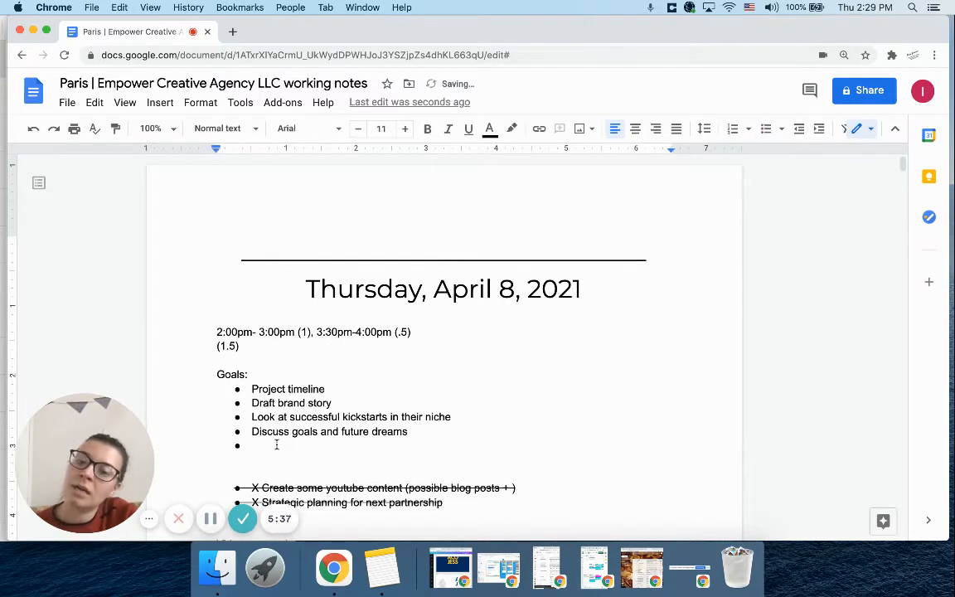
pyautogui.press('Return')
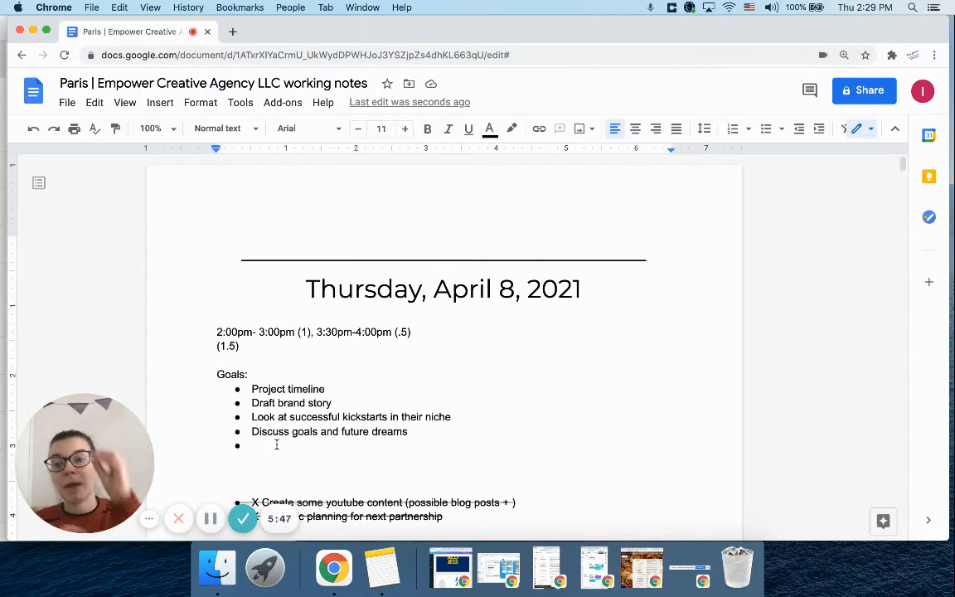
# Insert two blank lines above the divider over the April 8 title and place the cursor on the first one
pyautogui.click(234, 251)
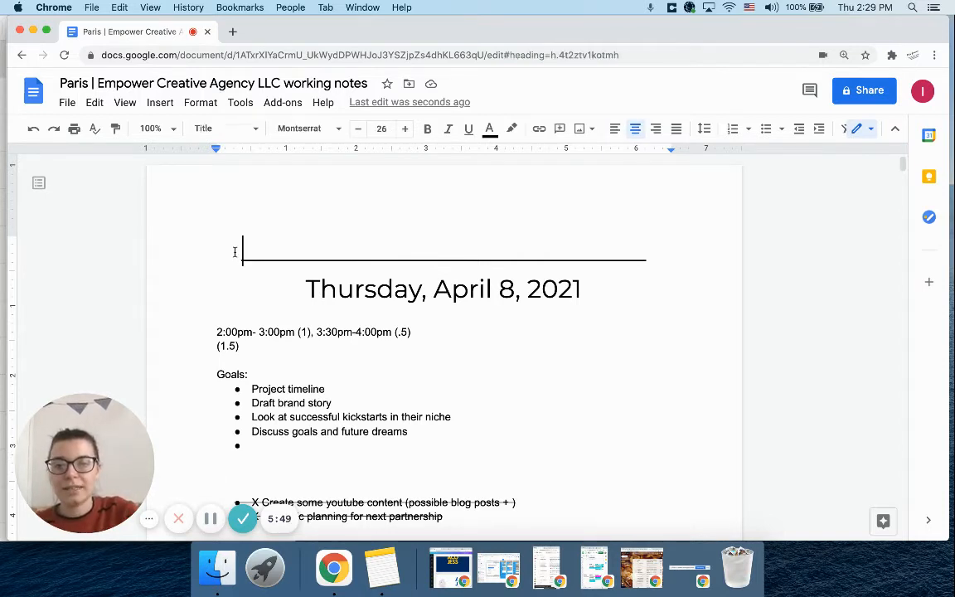
pyautogui.press('Return')
pyautogui.press('Return')
pyautogui.click(258, 247)
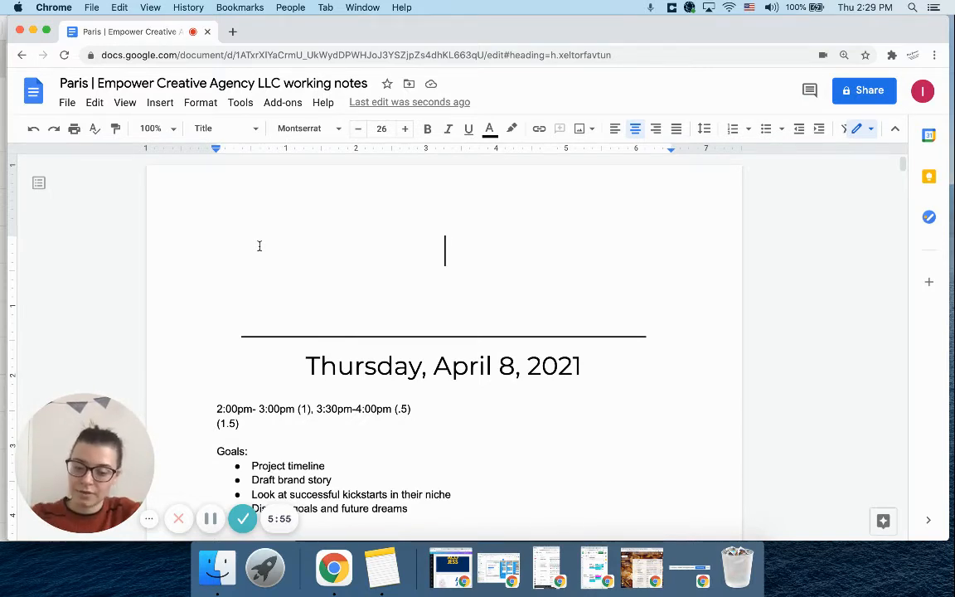
# Add the title "Empower Tasks" above the April 8 entry, with a copy of the divider line over it and a new line beneath
pyautogui.write('Empower Tasks')
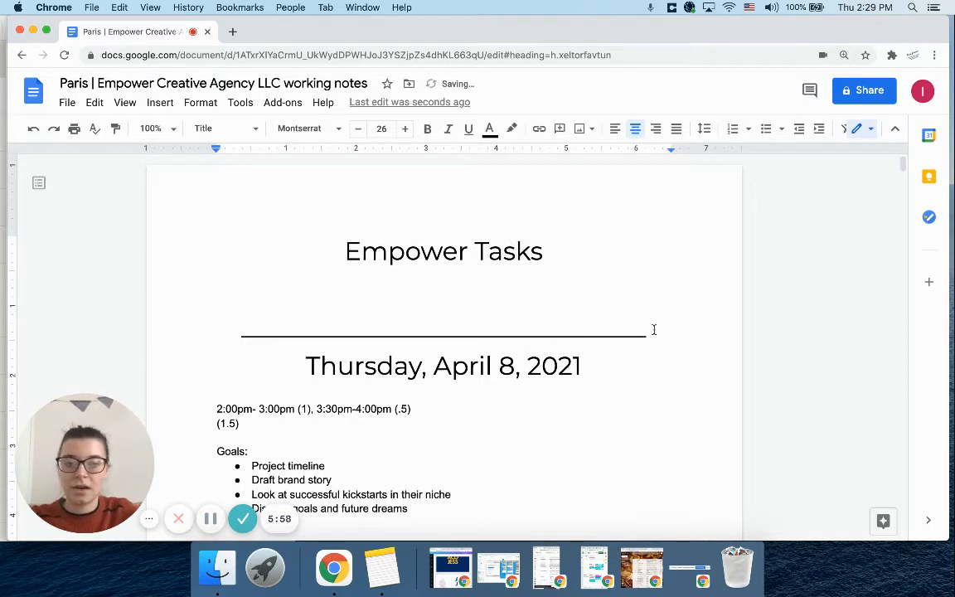
pyautogui.moveTo(654, 328); pyautogui.dragTo(225, 322)
pyautogui.hotkey('ctrl', 'c')
pyautogui.click(330, 247)
pyautogui.hotkey('ctrl', 'v')
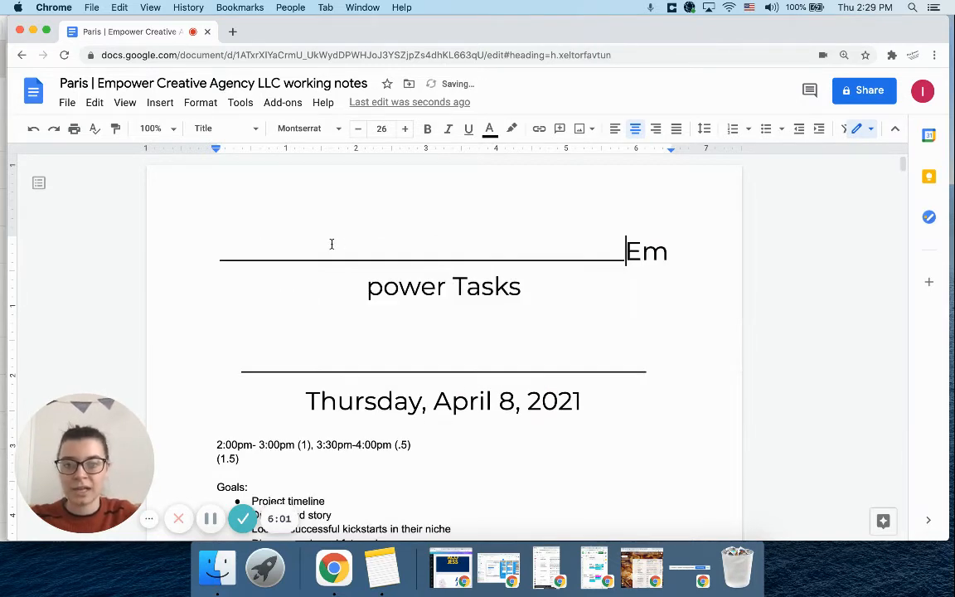
pyautogui.click(584, 298)
pyautogui.press('Return')
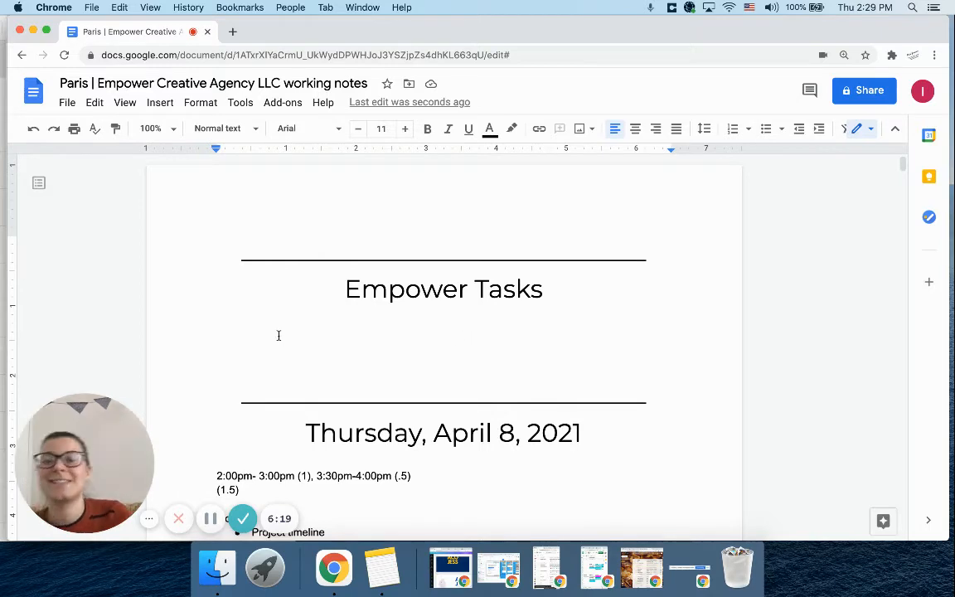
pyautogui.scroll(-1, 279, 335)
pyautogui.scroll(-2, 278, 335)
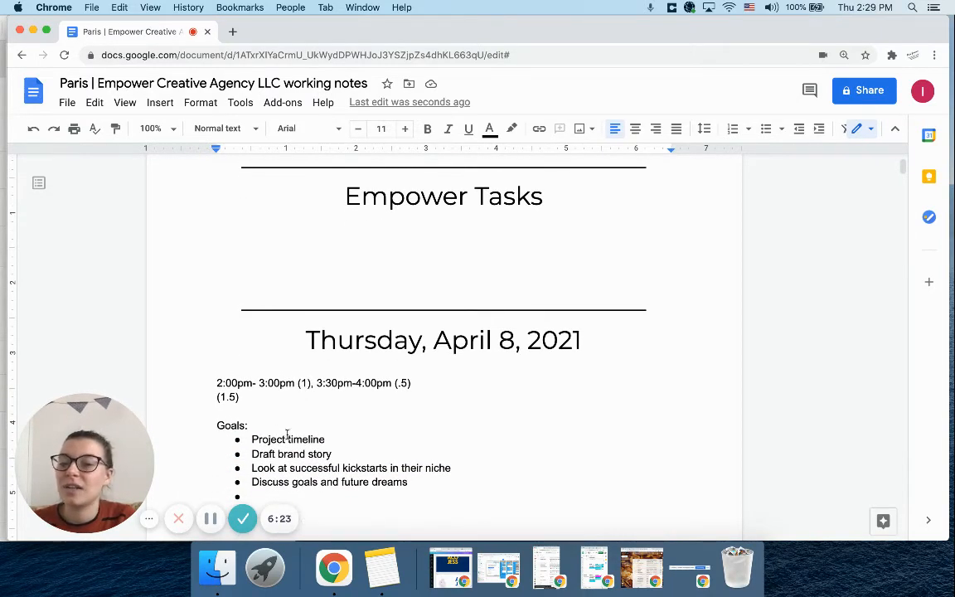
pyautogui.scroll(2, 286, 437)
pyautogui.scroll(-3, 315, 374)
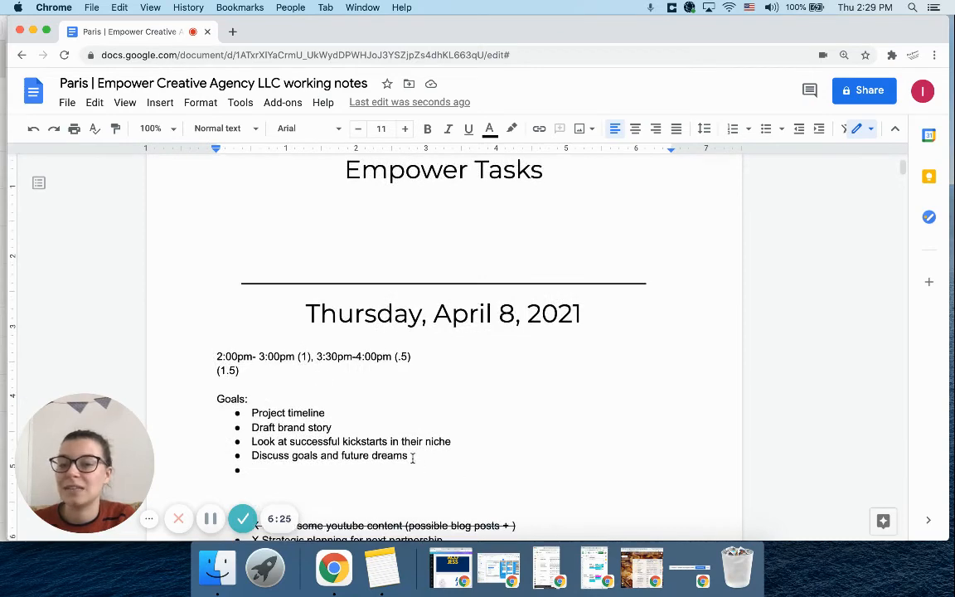
pyautogui.scroll(2, 310, 426)
pyautogui.scroll(2, 310, 428)
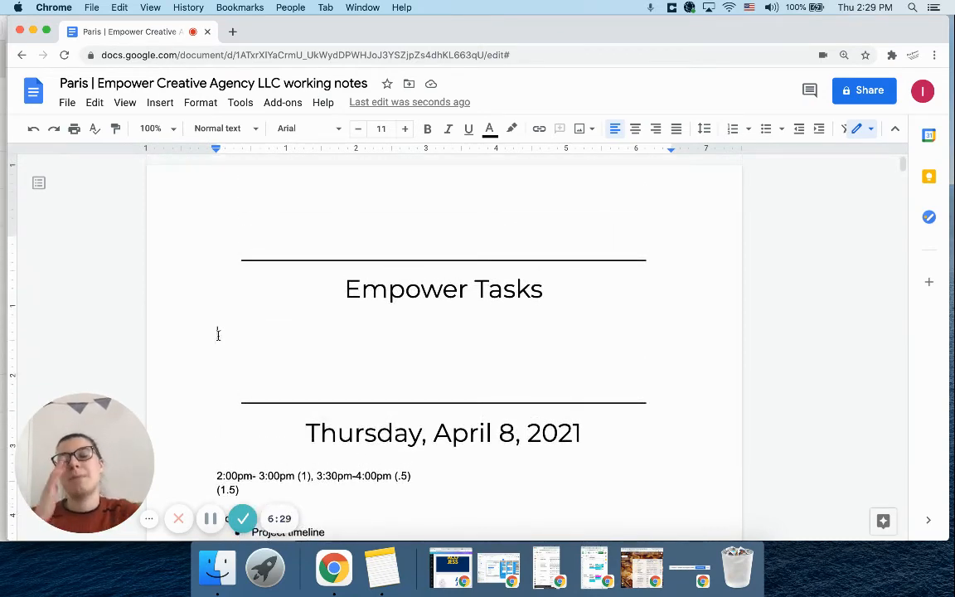
# Start a bulleted list under Empower Tasks with "Find 4 kickstarter campaigns (that were successful) that you liked" and begin a second bullet
pyautogui.press('super+shift+8')
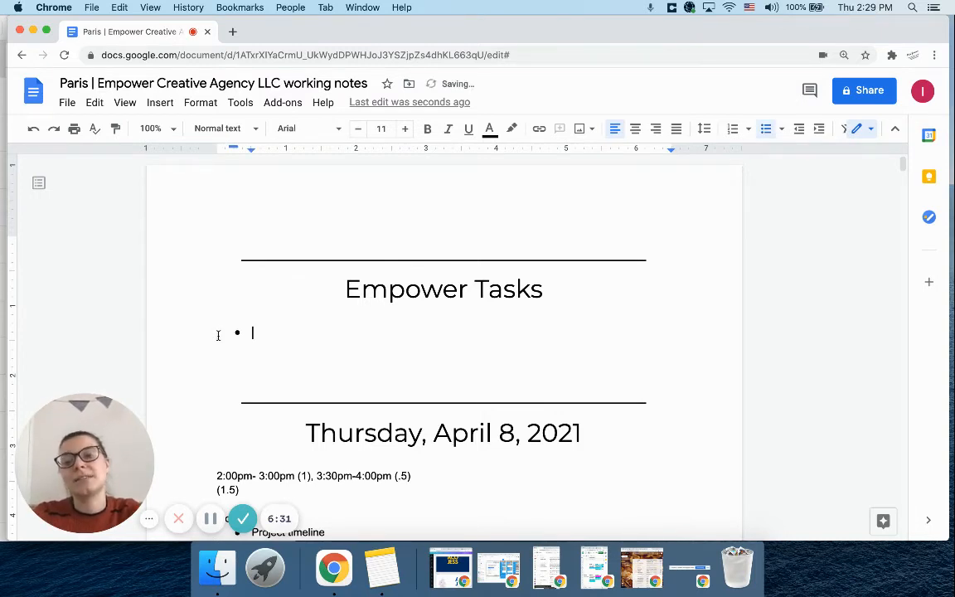
pyautogui.write('Find ')
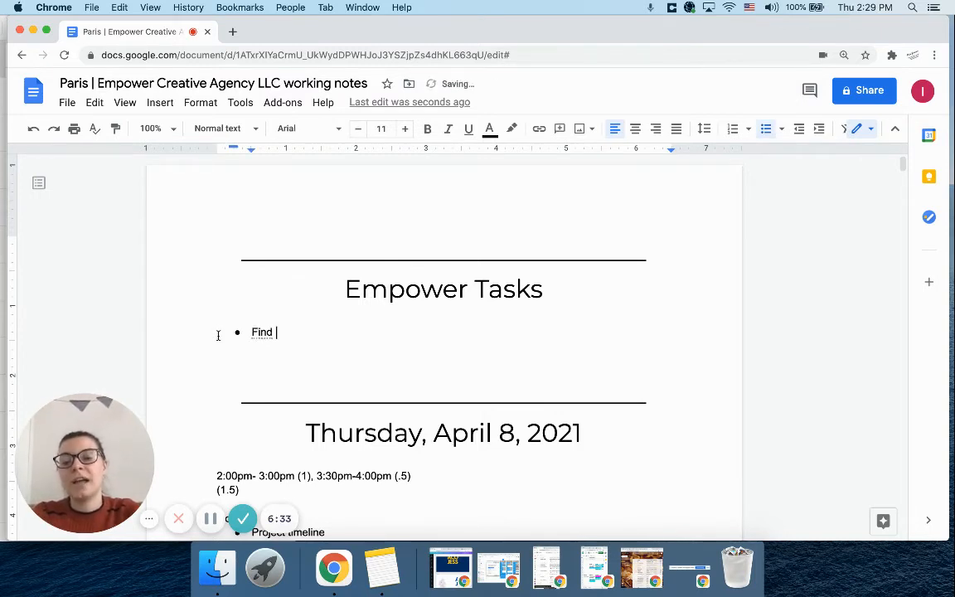
pyautogui.write('4 kickstarter ')
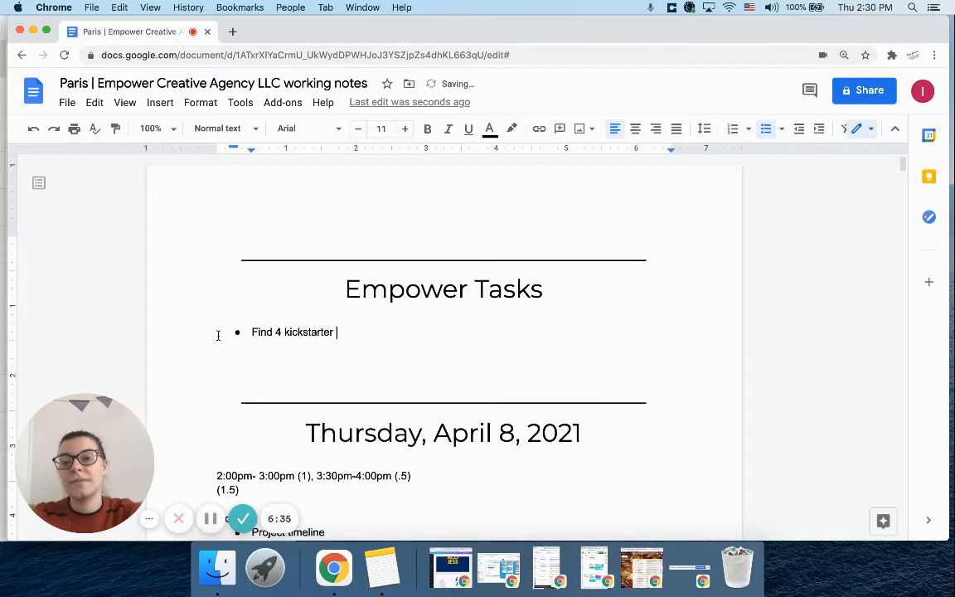
pyautogui.write('campaigns (that were ')
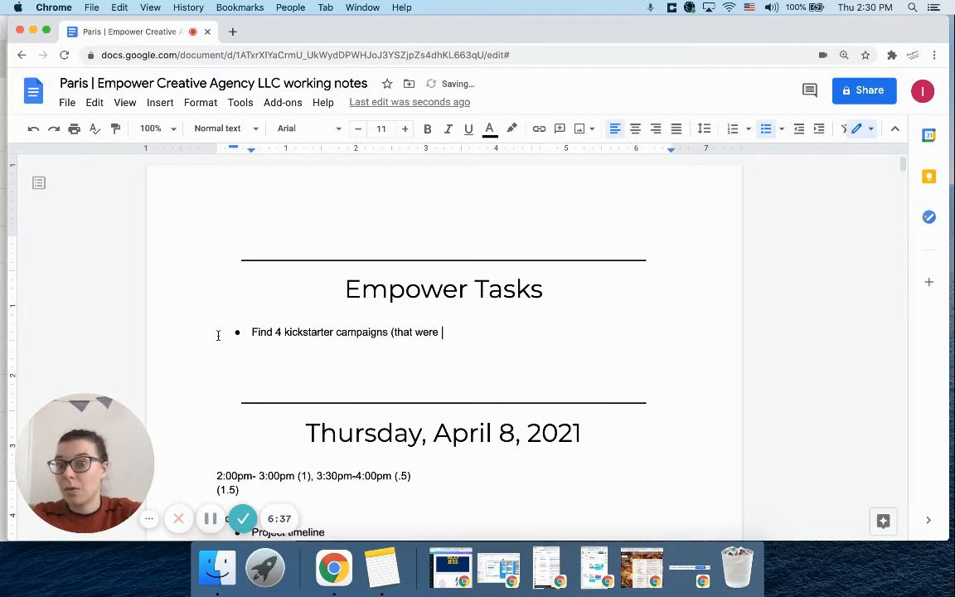
pyautogui.write('successful) ')
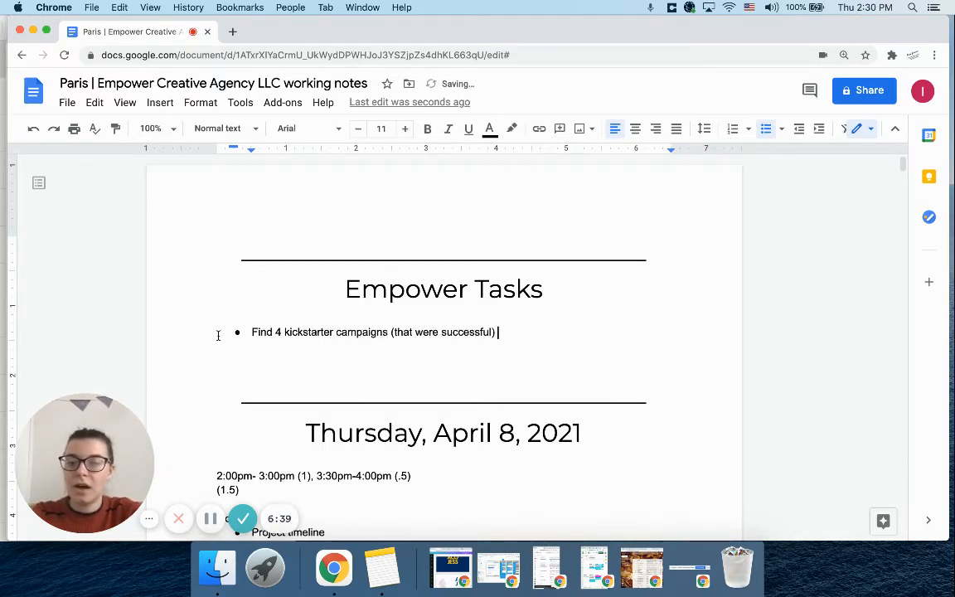
pyautogui.write('that you liked')
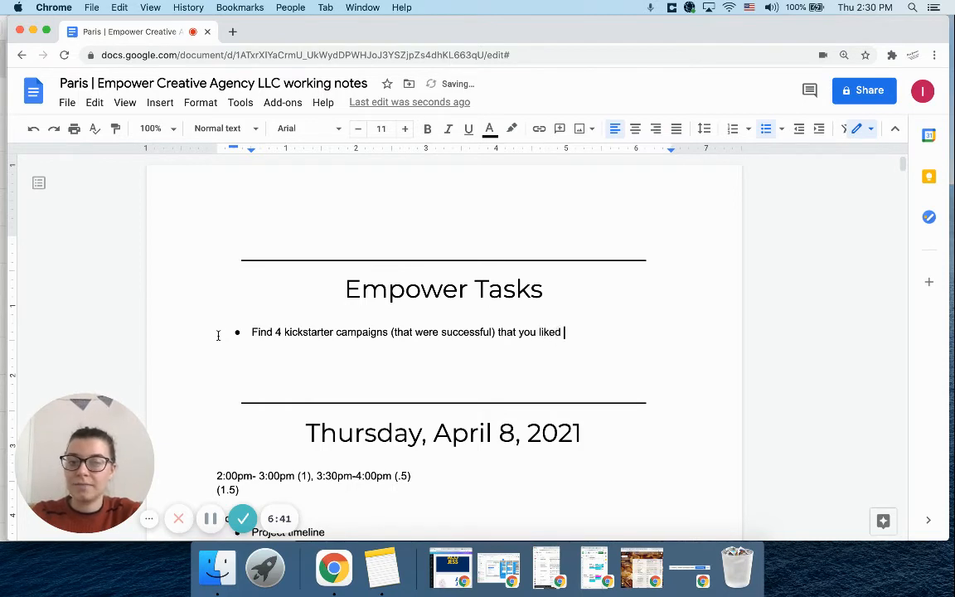
pyautogui.write(' and')
pyautogui.press('BackSpace')
pyautogui.press('BackSpace')
pyautogui.press('BackSpace')
pyautogui.press('BackSpace')
pyautogui.press('Return')
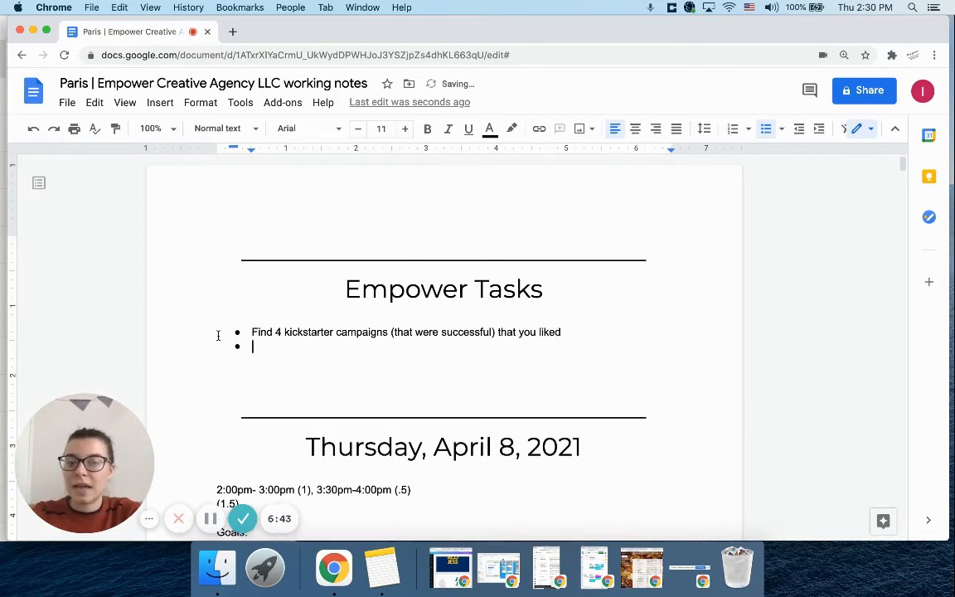
# Fill in the second task bullet with "Tell me why you liked the campaigns"
pyautogui.write('Tell me why you li')
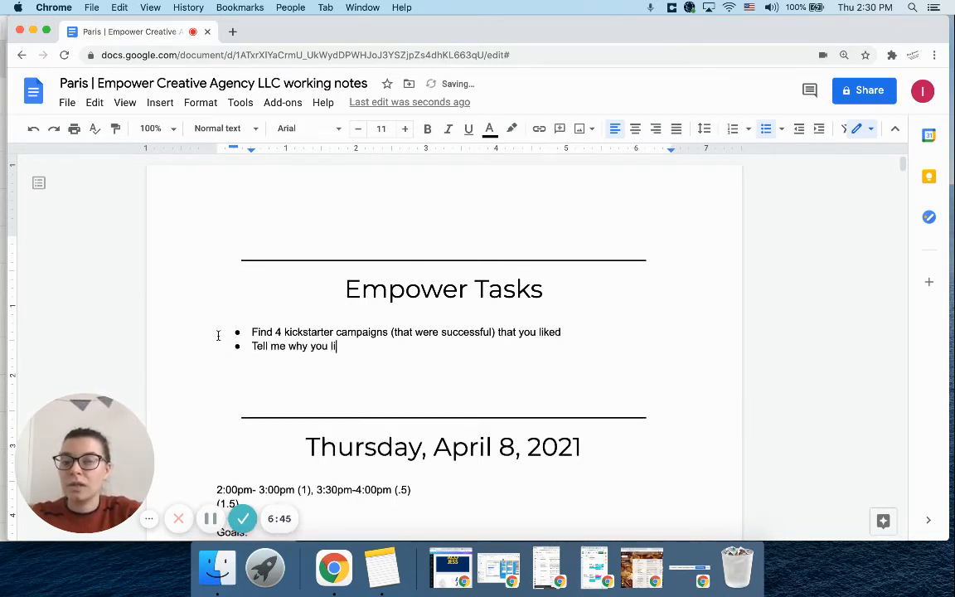
pyautogui.write('ked the campain')
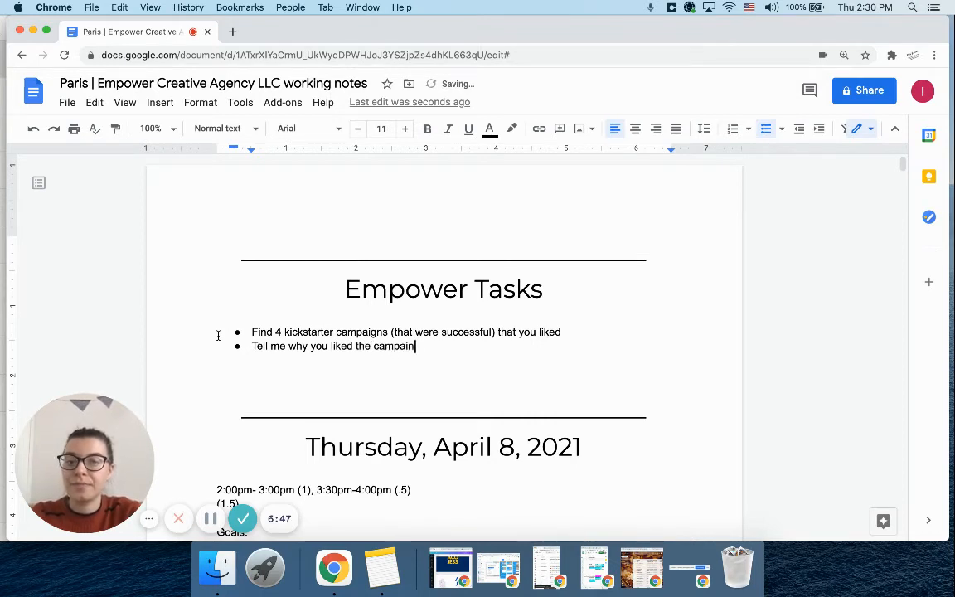
pyautogui.press('BackSpace')
pyautogui.press('BackSpace')
pyautogui.write('igns')
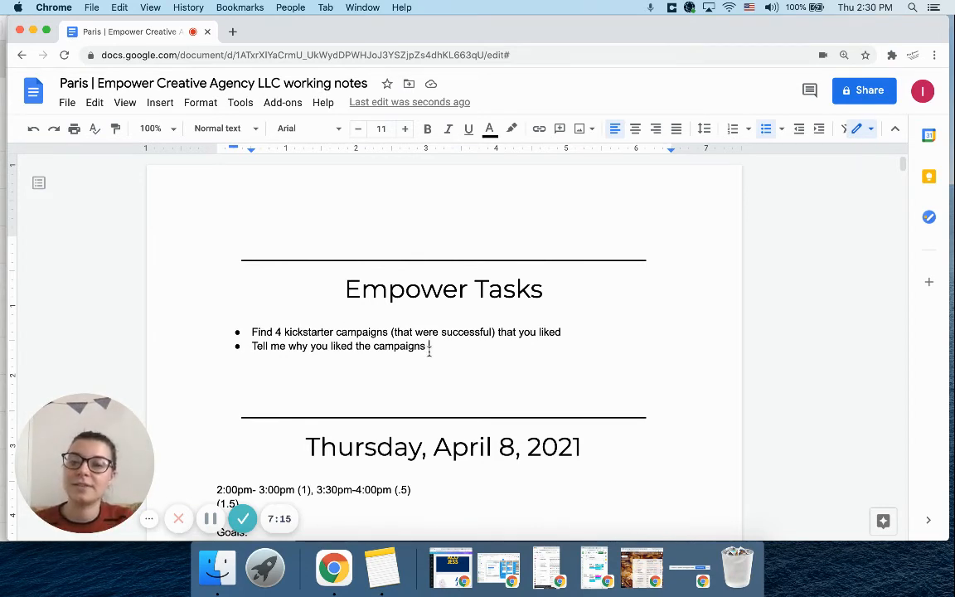
pyautogui.click(248, 332)
pyautogui.moveTo(248, 332); pyautogui.dragTo(531, 332)
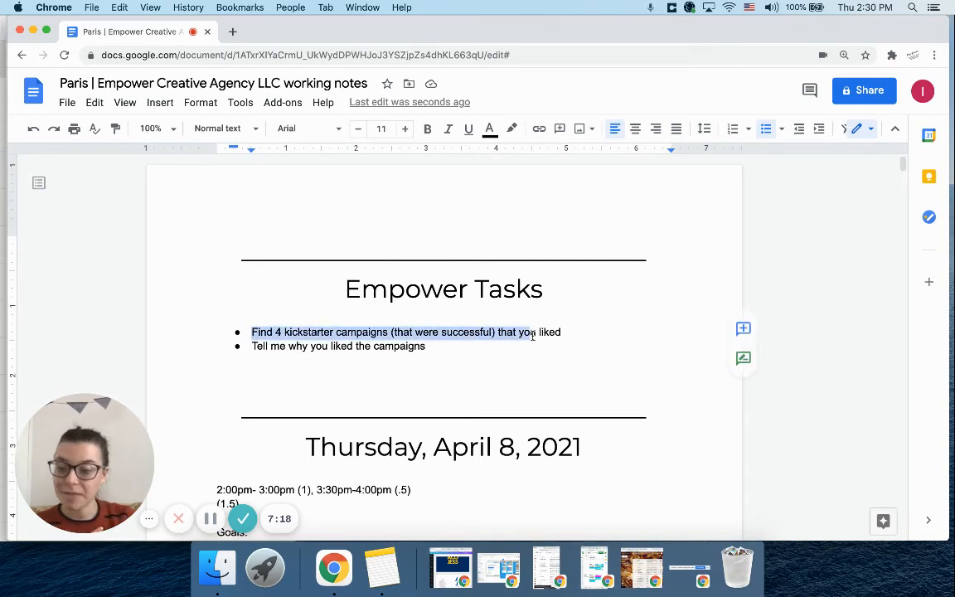
# Insert three blank lines above the divider over the Empower Tasks title
pyautogui.click(232, 257)
pyautogui.press('Return')
pyautogui.press('Return')
pyautogui.press('Return')
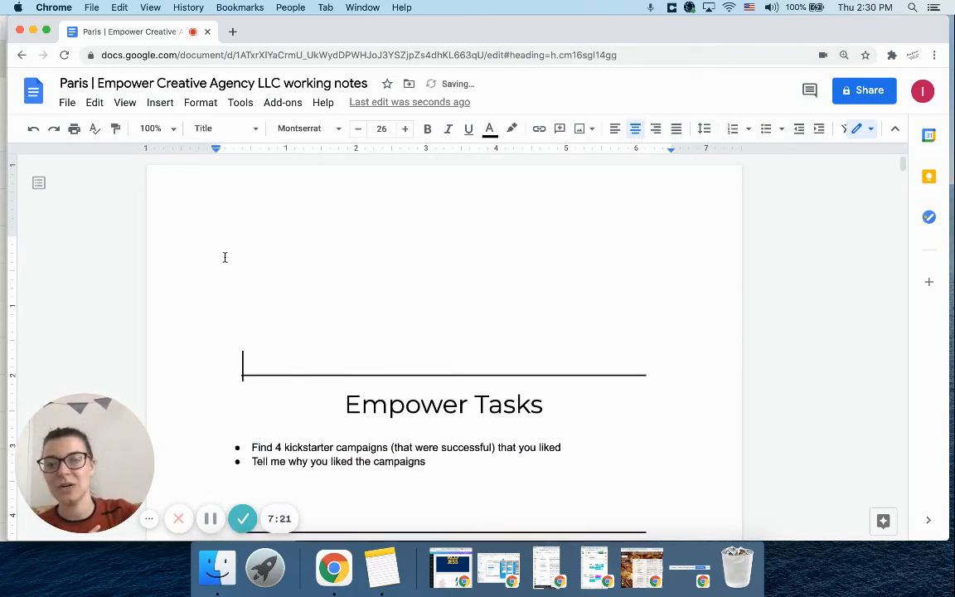
pyautogui.press('Return')
pyautogui.write('Friday,')
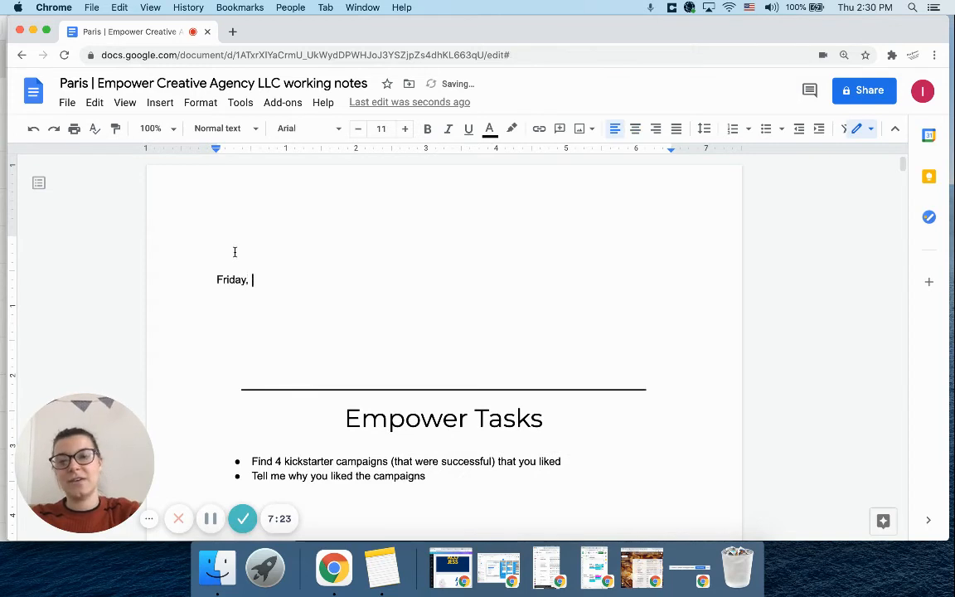
pyautogui.press('BackSpace')
pyautogui.press('BackSpace')
pyautogui.press('BackSpace')
pyautogui.press('BackSpace')
pyautogui.press('BackSpace')
pyautogui.press('BackSpace')
pyautogui.press('BackSpace')
pyautogui.press('BackSpace')
pyautogui.press('BackSpace')
# Copy the divider together with the Empower Tasks title and paste them on the first blank line of the document
pyautogui.moveTo(594, 405); pyautogui.dragTo(202, 375)
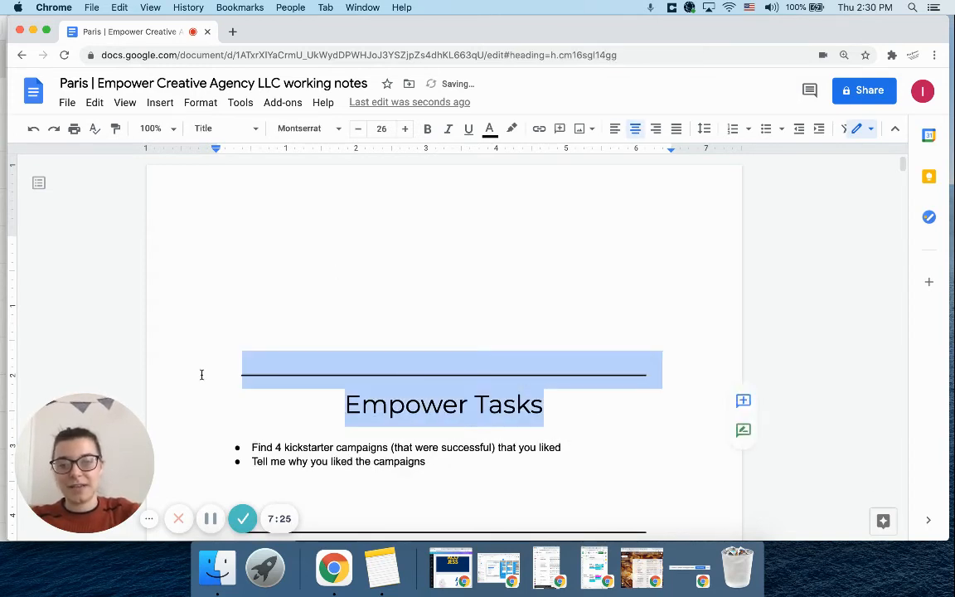
pyautogui.click(270, 246)
pyautogui.press('super+v')
# Replace the pasted title's text with "Friday, April 9, 2021"
pyautogui.moveTo(550, 300); pyautogui.dragTo(328, 293)
pyautogui.write('friday, Mar')
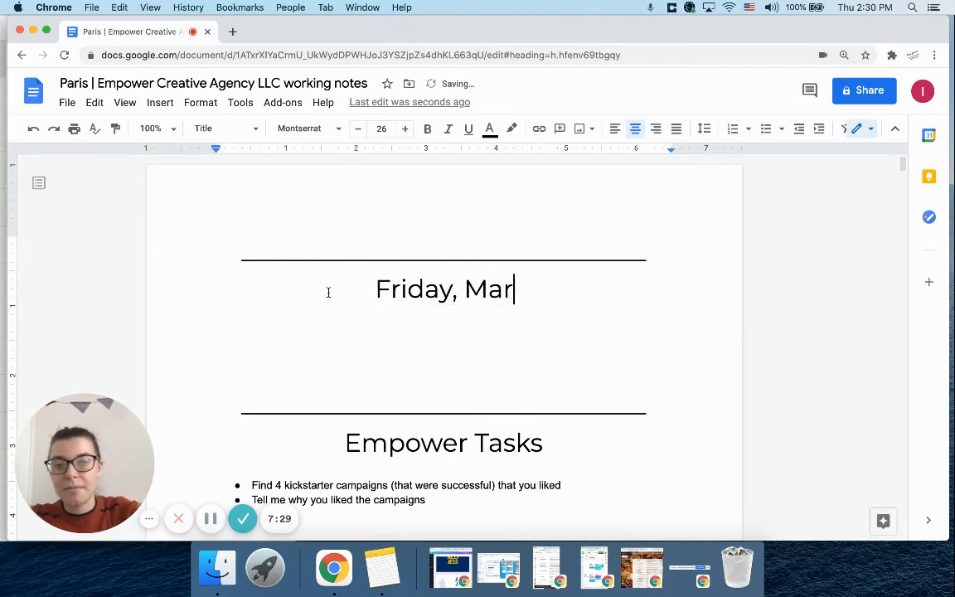
pyautogui.press('BackSpace')
pyautogui.press('BackSpace')
pyautogui.press('BackSpace')
pyautogui.write('April ')
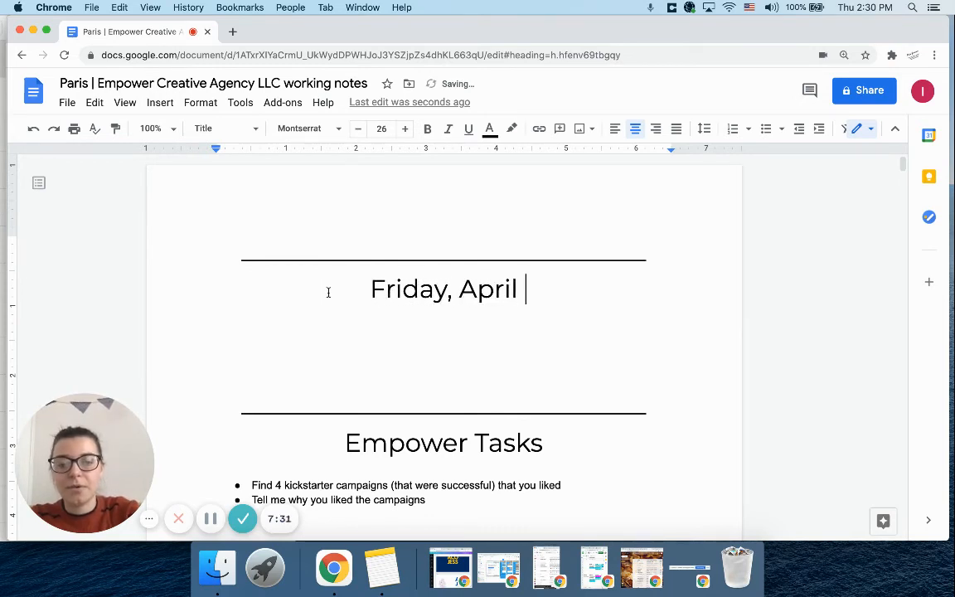
pyautogui.write('9, 2021')
# Add a "Goals:" line under the April 9 title, followed by a bullet with the placeholder text "adslkfsd"
pyautogui.press('Return')
pyautogui.write('Goals:')
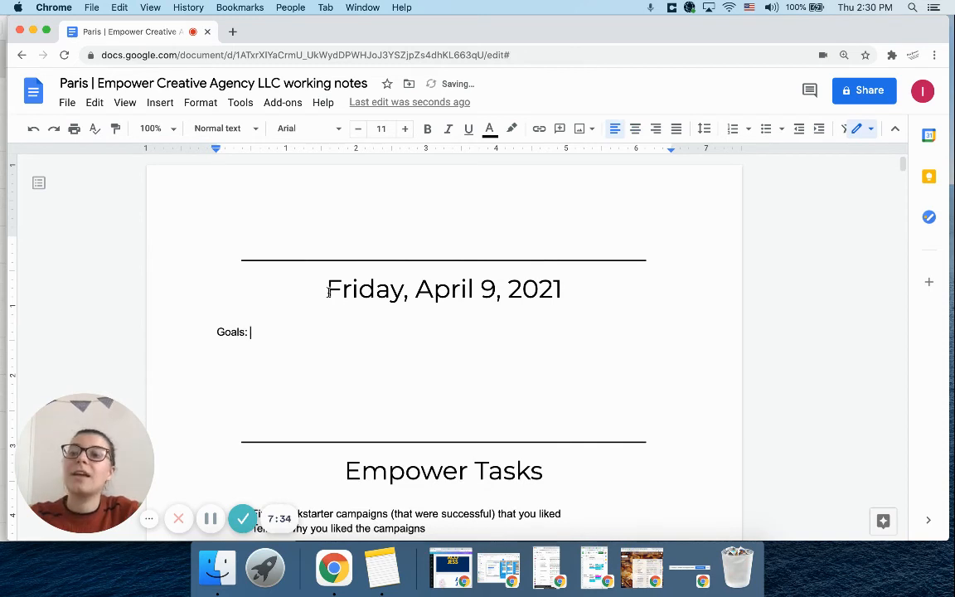
pyautogui.press('Return')
pyautogui.write('* adslkfsd')
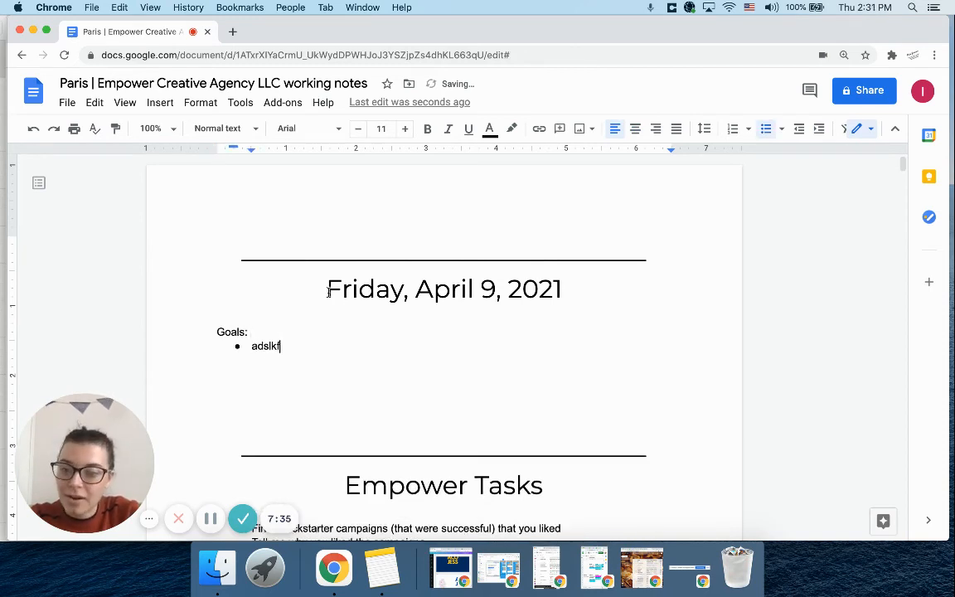
# Insert a line above the April 9 goals with the working time "4pm-5pm"
pyautogui.click(190, 332)
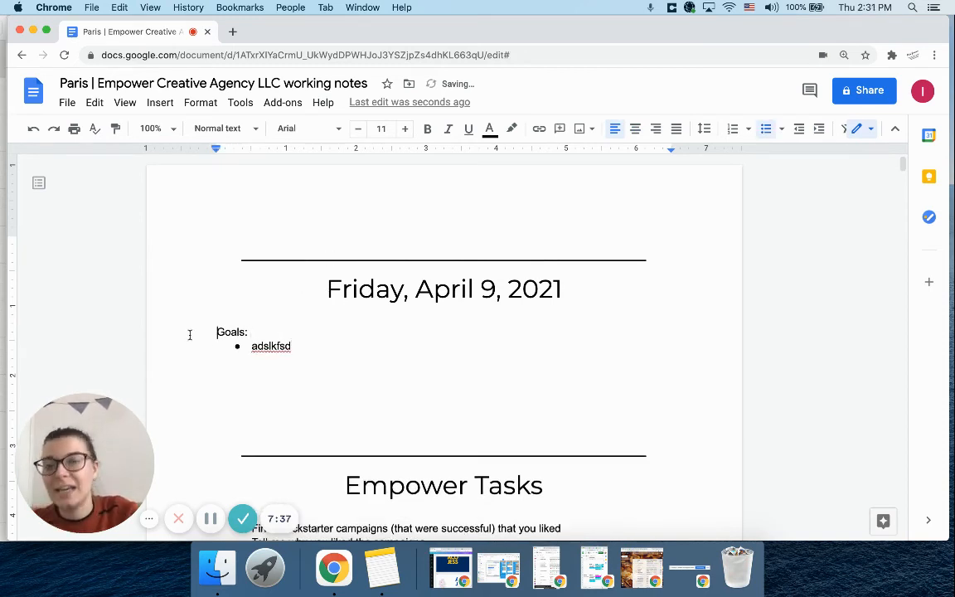
pyautogui.press('Return')
pyautogui.press('Up')
pyautogui.write('4pm-5pm')
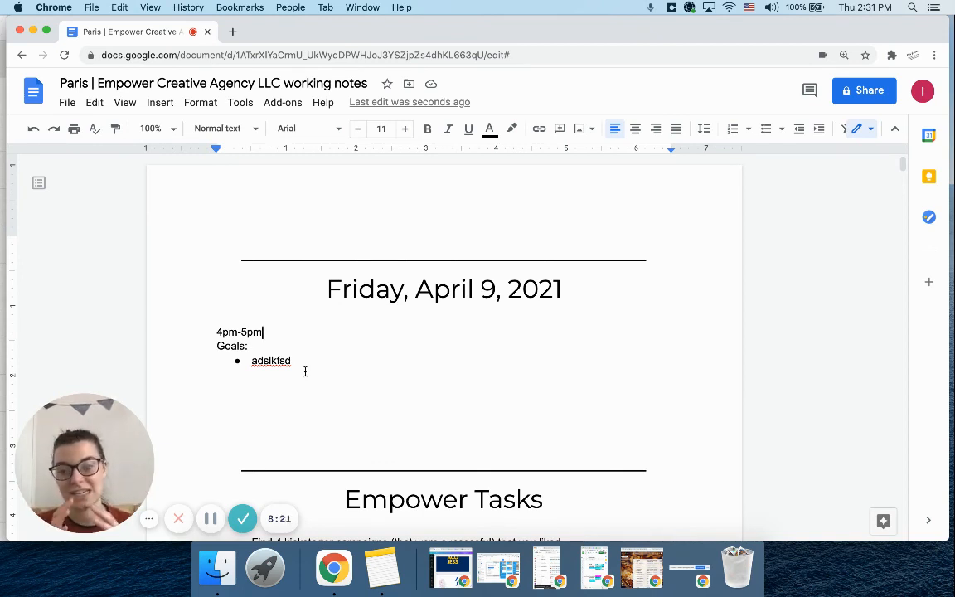
# Show the document outline and look through its list of dated headings
pyautogui.click(38, 183)
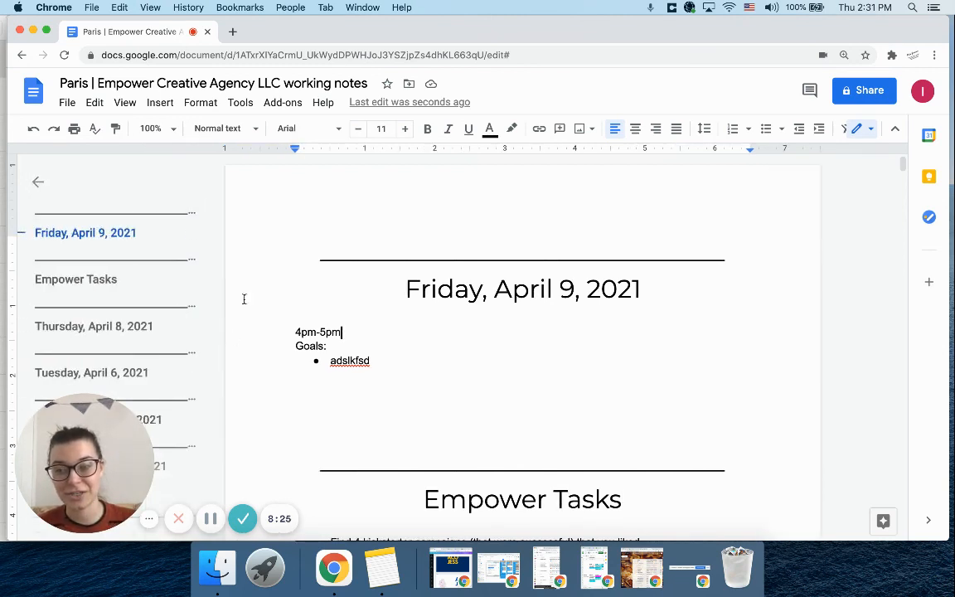
pyautogui.click(37, 182)
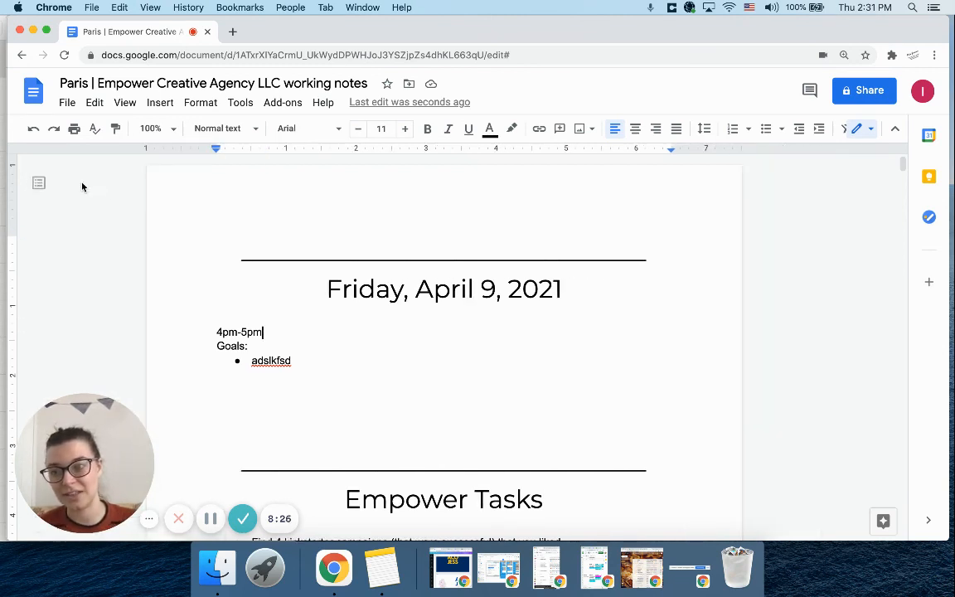
pyautogui.click(37, 184)
pyautogui.scroll(-10, 71, 313)
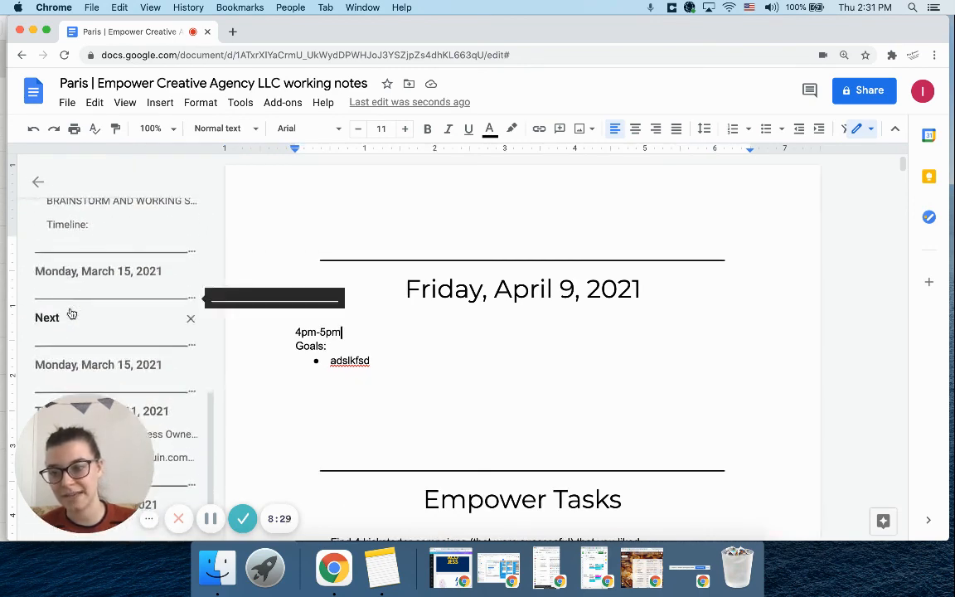
pyautogui.scroll(5, 72, 313)
pyautogui.scroll(3, 72, 313)
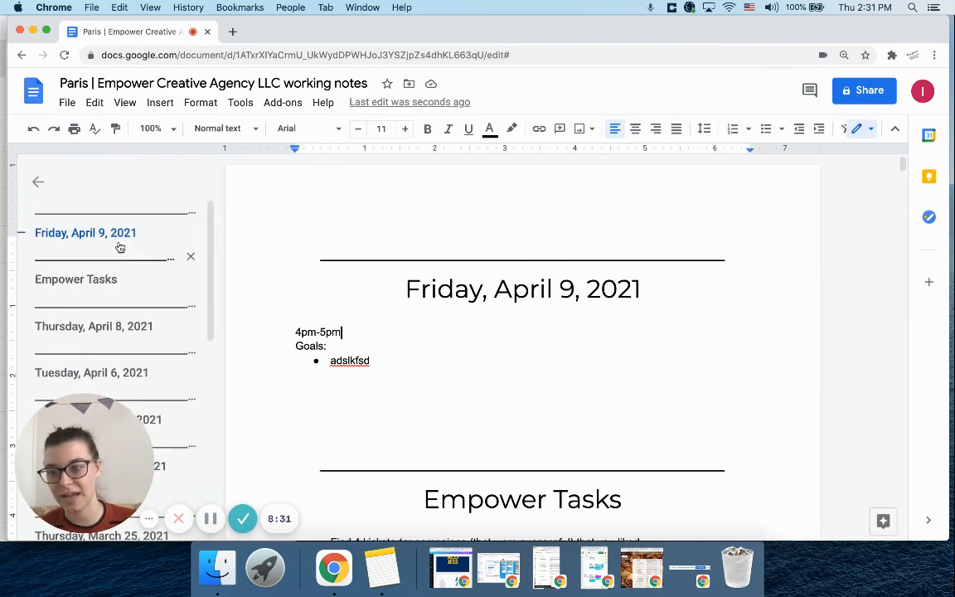
# Use the outline to visit Empower Tasks, Thursday, April 8 and Tuesday, April 6, and return to Thursday, April 8
pyautogui.click(40, 282)
pyautogui.click(73, 326)
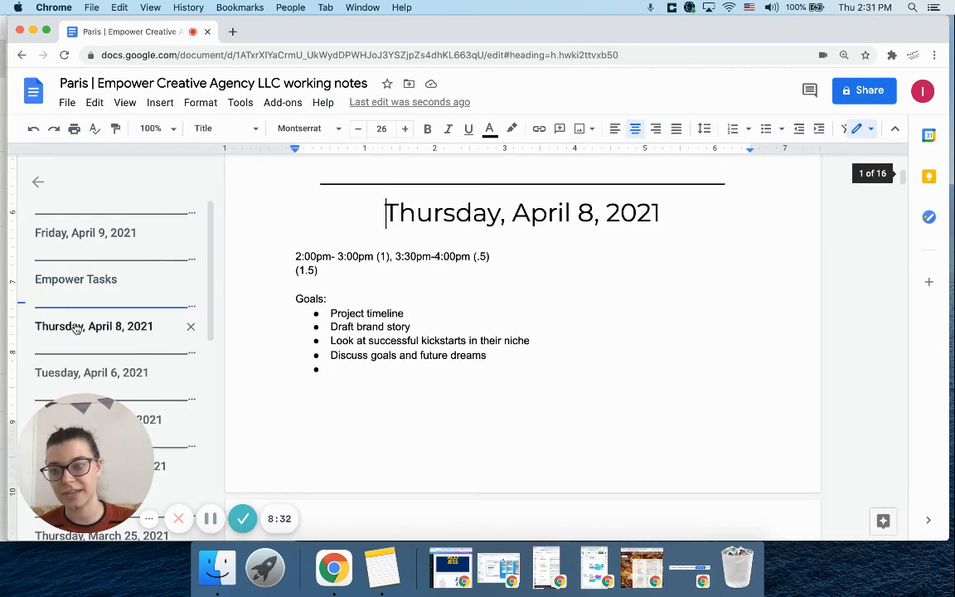
pyautogui.click(73, 374)
pyautogui.scroll(-2, 145, 384)
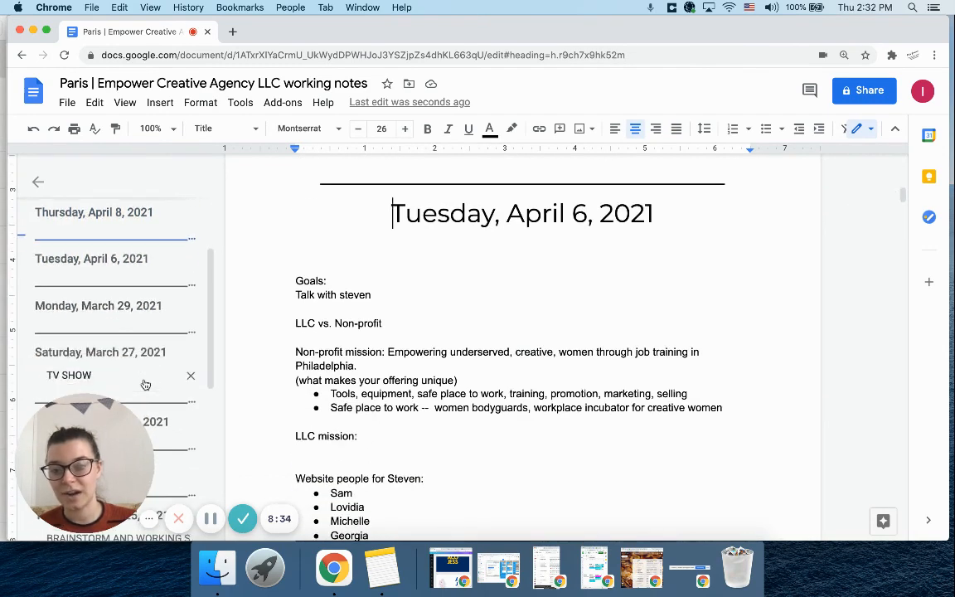
pyautogui.click(96, 218)
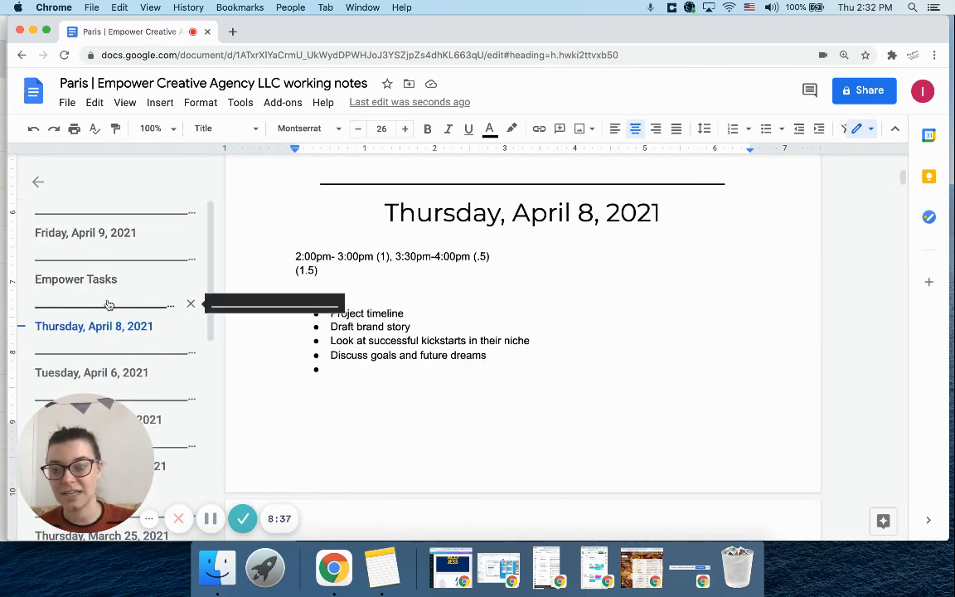